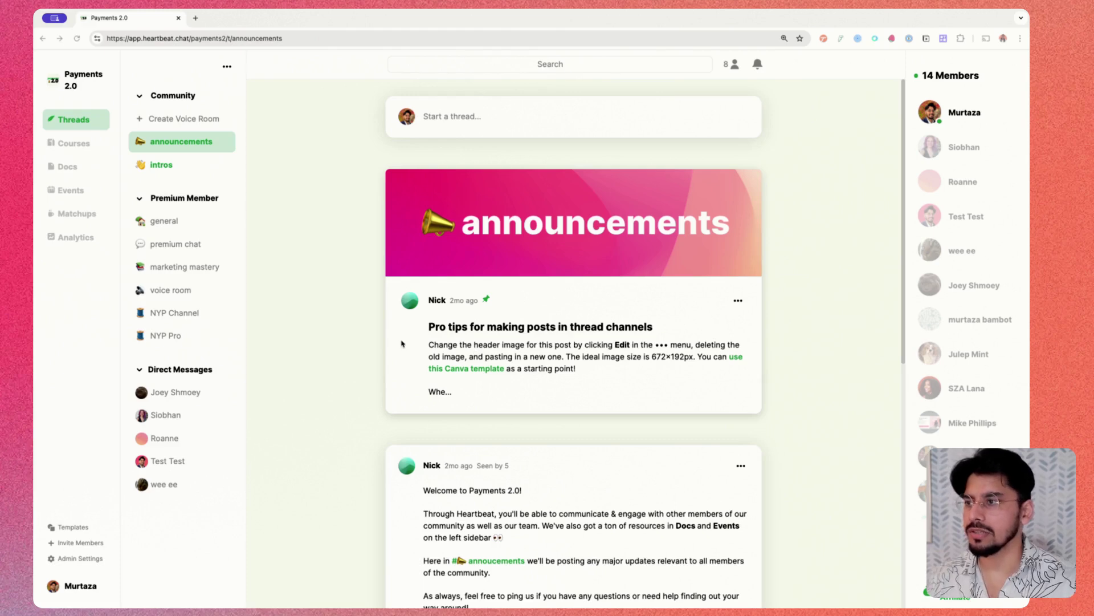
Look over the community's existing courses and document sections.
click(74, 145)
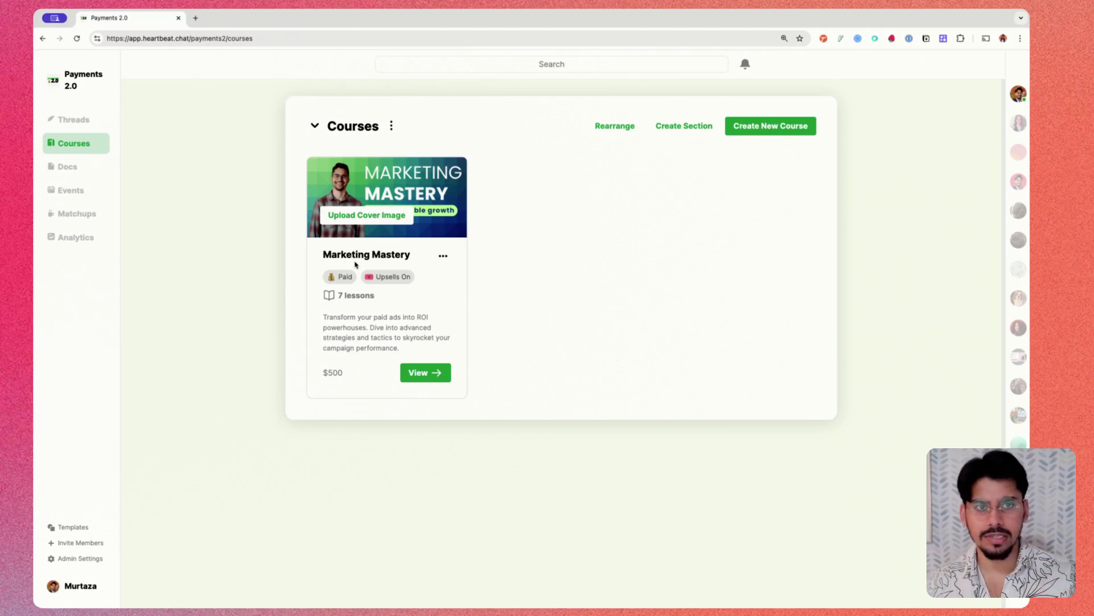
click(51, 168)
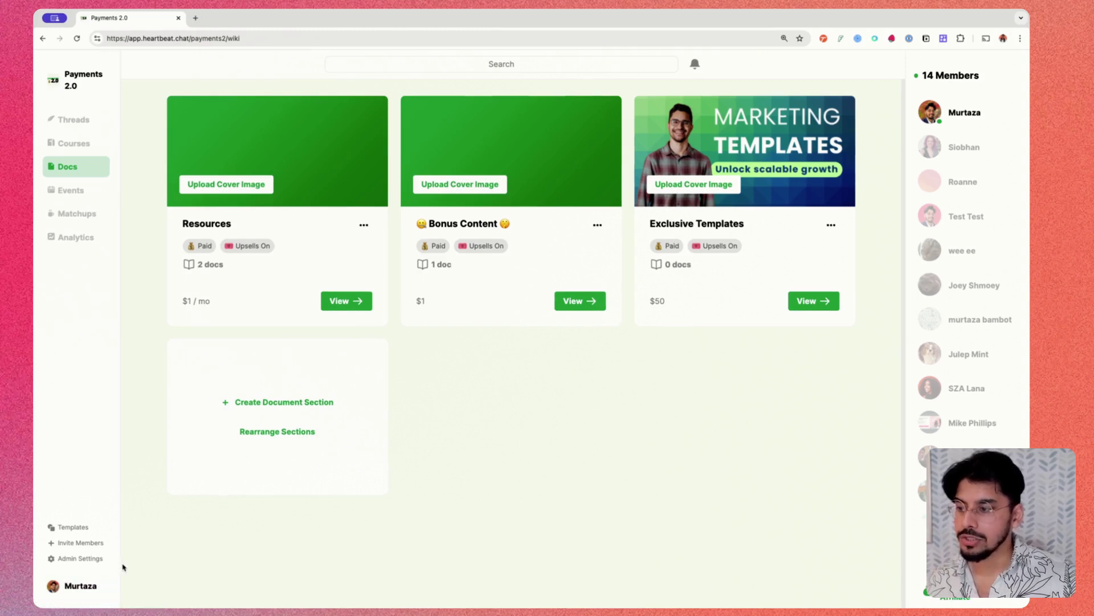
Start creating a new bundle among the community's offers in the admin settings.
click(85, 558)
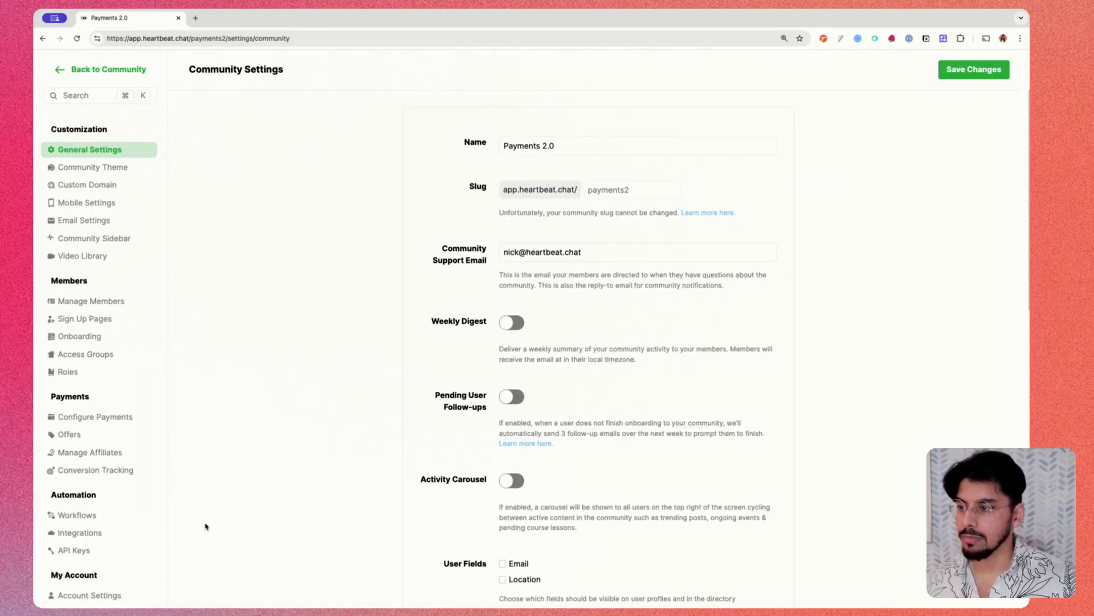
click(71, 435)
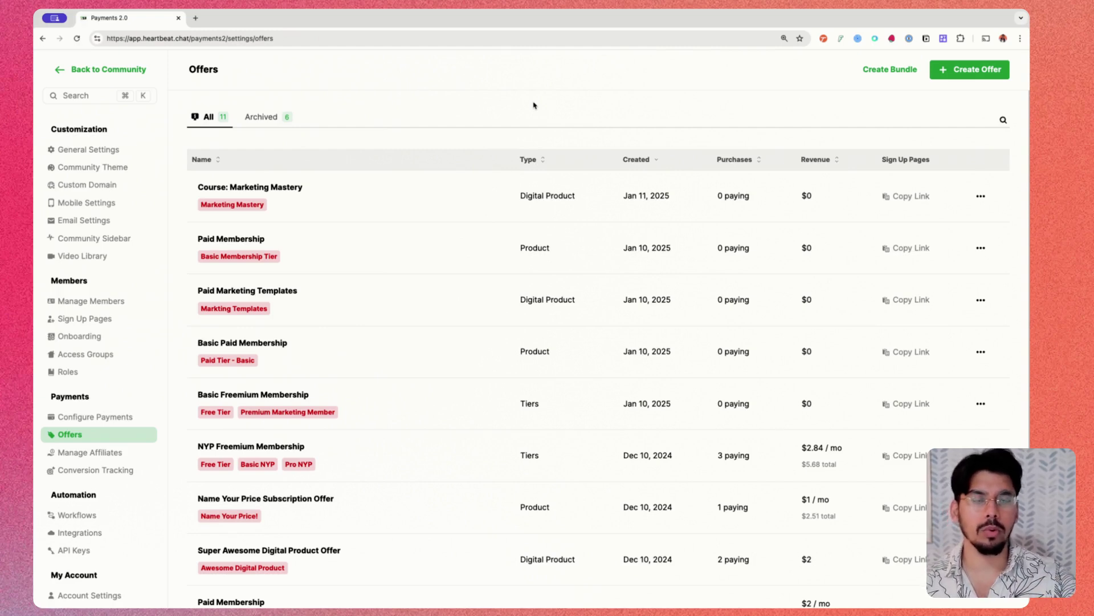
click(881, 71)
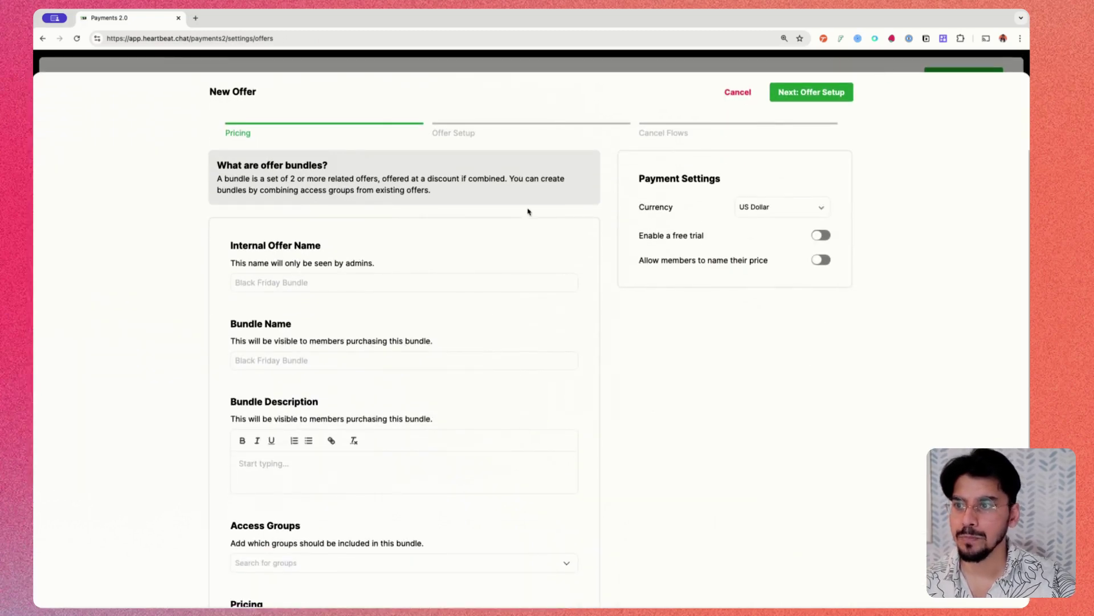
Set the bundle's internal offer name to "Holiday Sale Bundle 2025".
scroll(377, 237, down, 1)
click(314, 280)
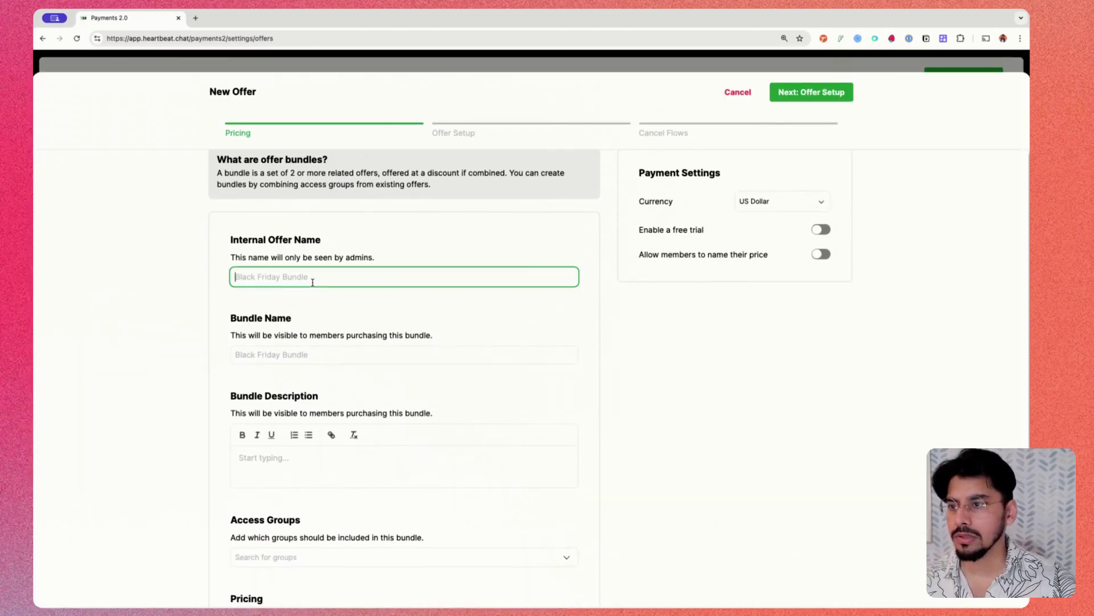
scroll(314, 262, down, 3)
scroll(311, 239, up, 2)
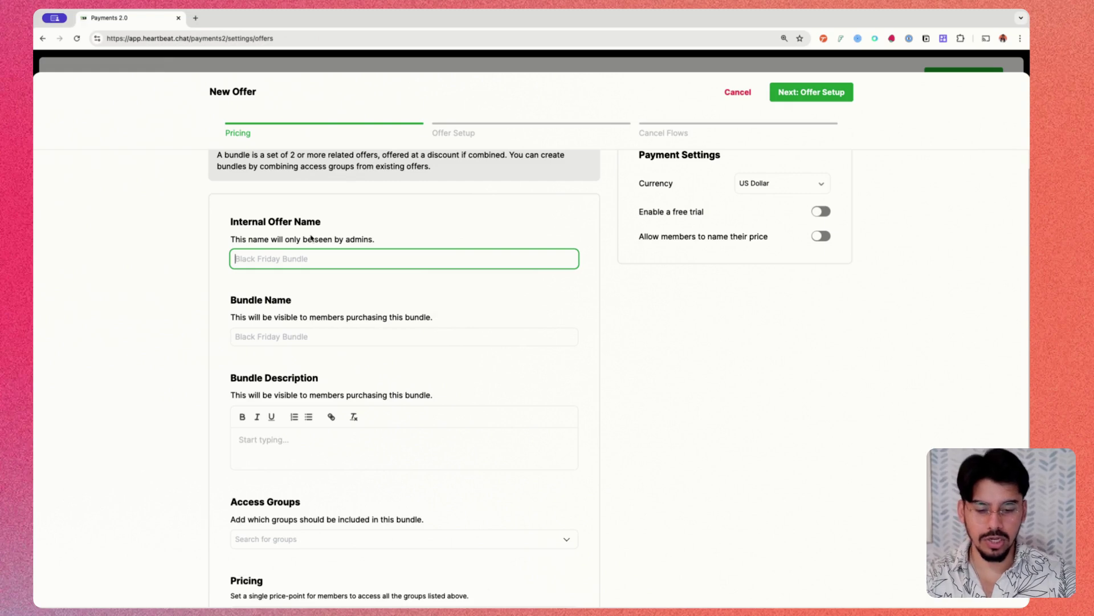
text(Holiday Sales)
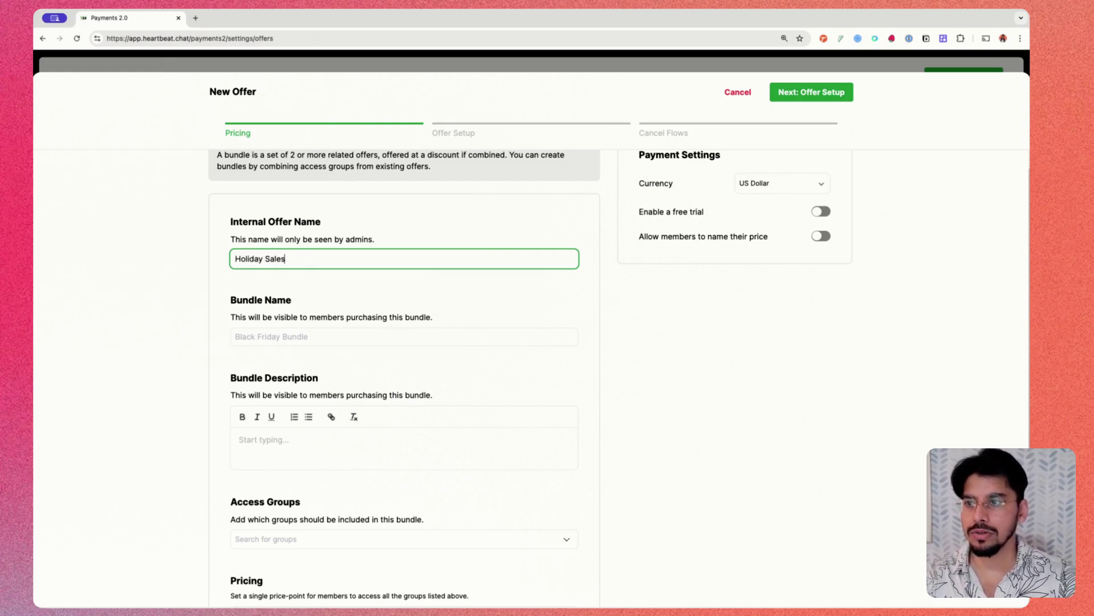
key(BackSpace)
text(Bundle 2025)
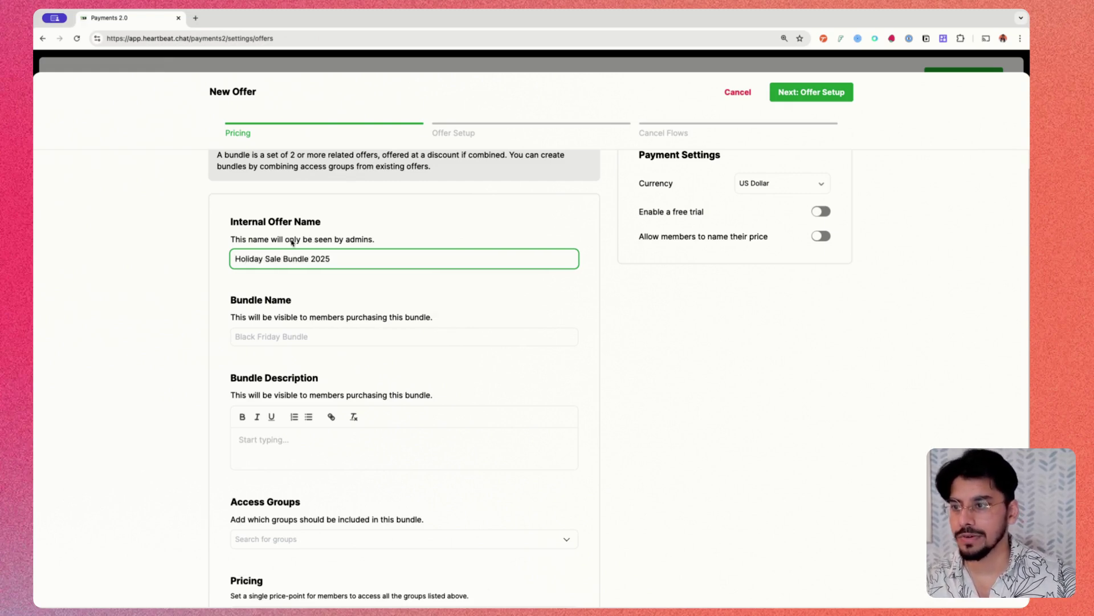
Set the member-visible bundle name to "Massive Holiday Marketing Bundle".
click(292, 333)
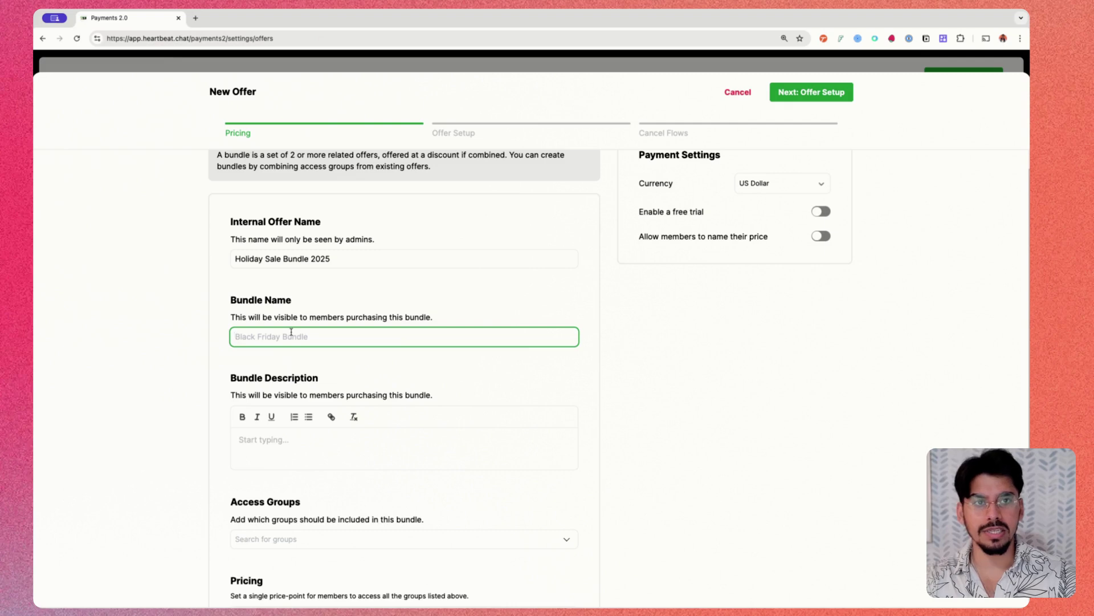
text(Mas)
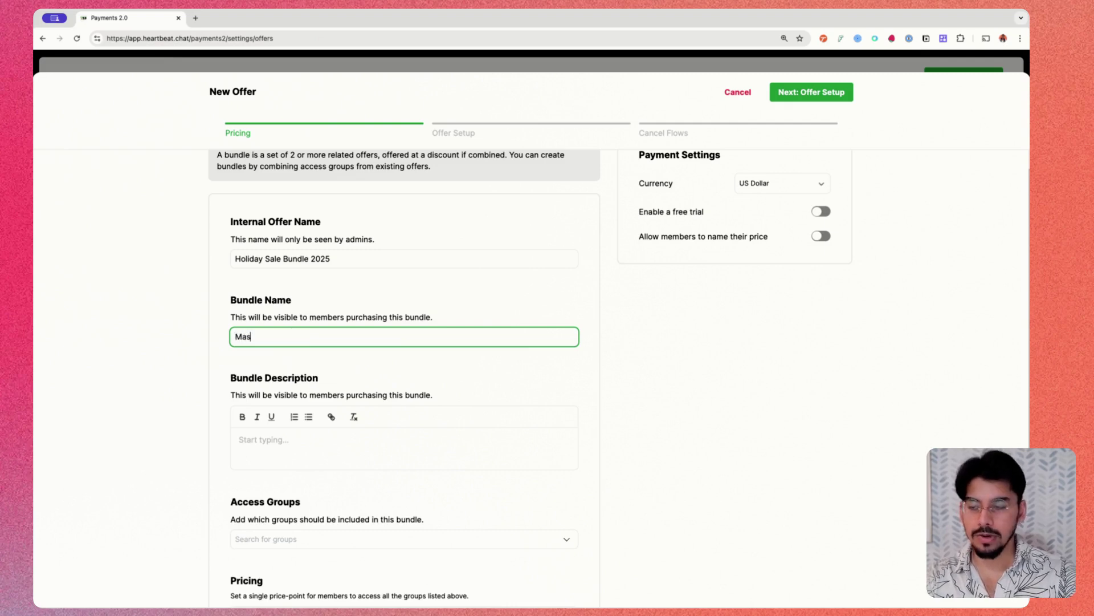
text(sive Holiday )
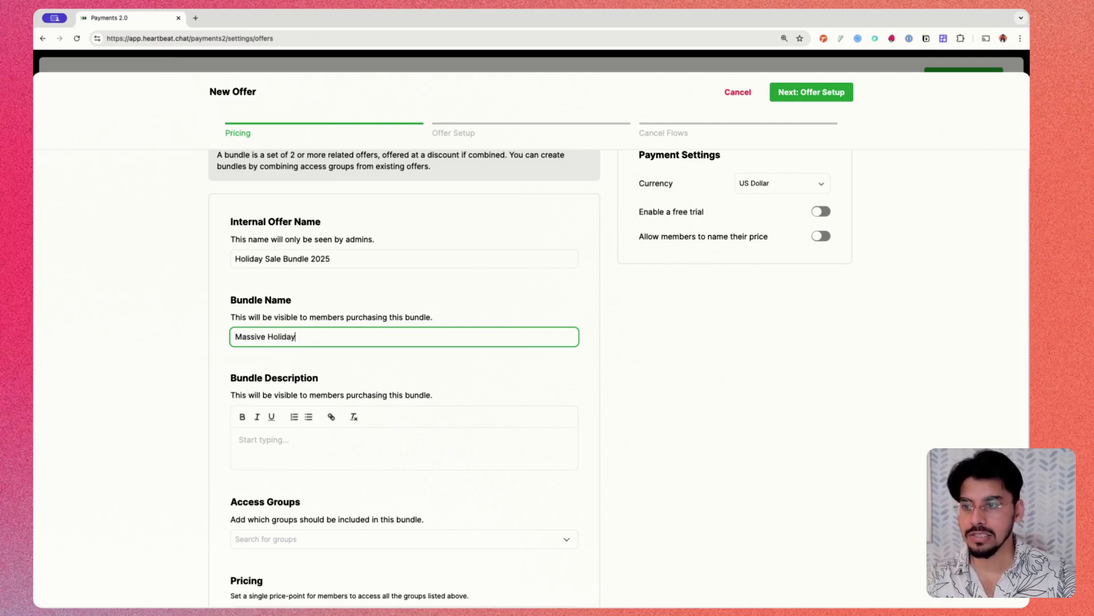
text(Marketing Budn)
key(BackSpace)
key(BackSpace)
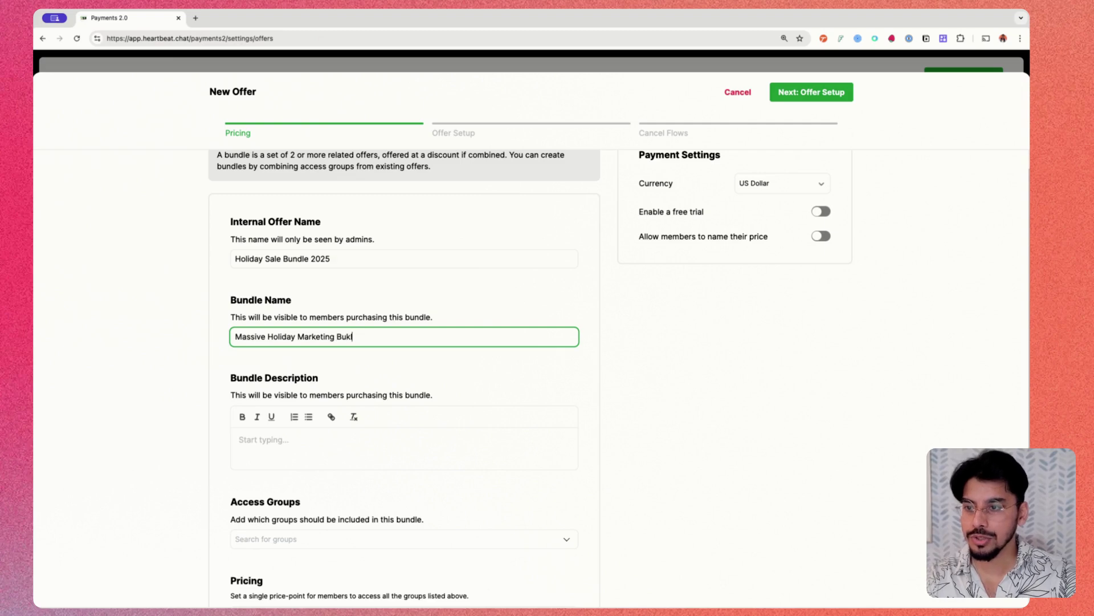
text(ndle)
Enter the bundle description "Get access to our premium course, templates, and of course the monthly membership all for a massively discounted price!".
scroll(295, 457, down, 1)
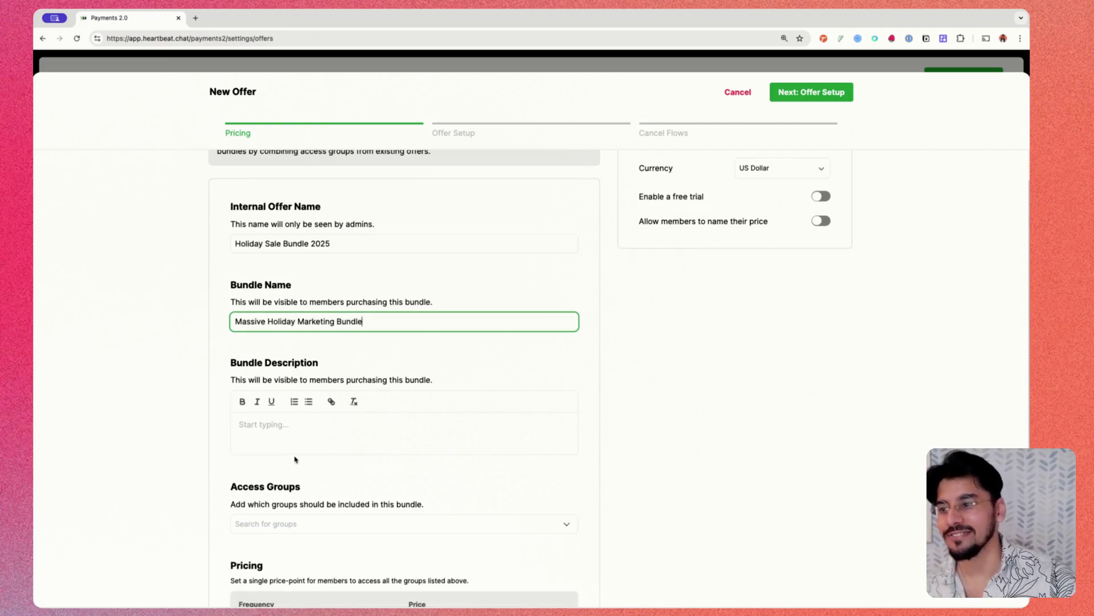
click(306, 426)
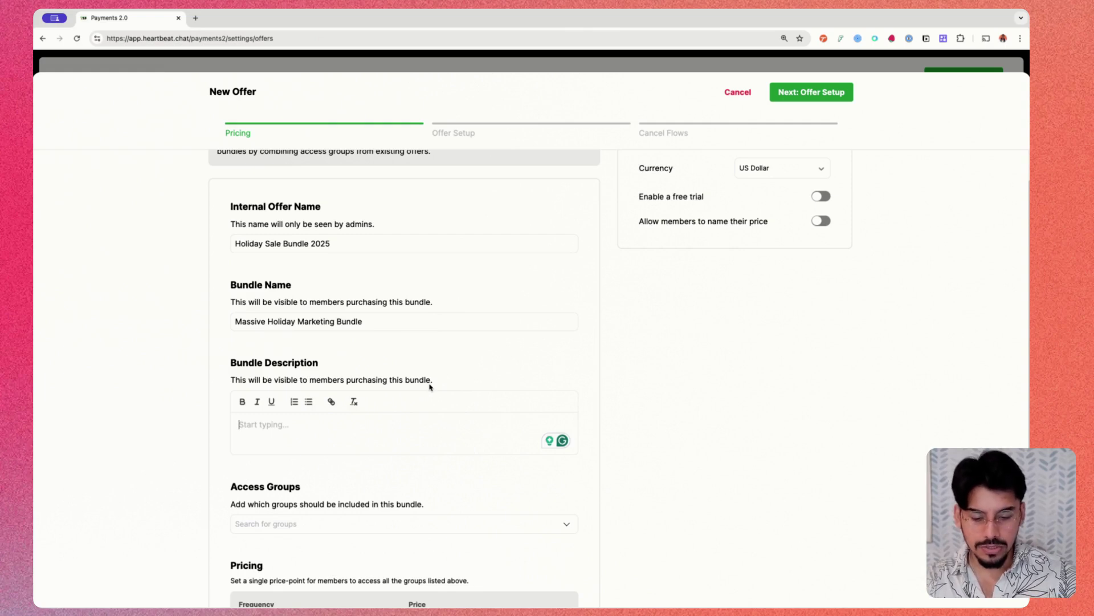
text(Get acce)
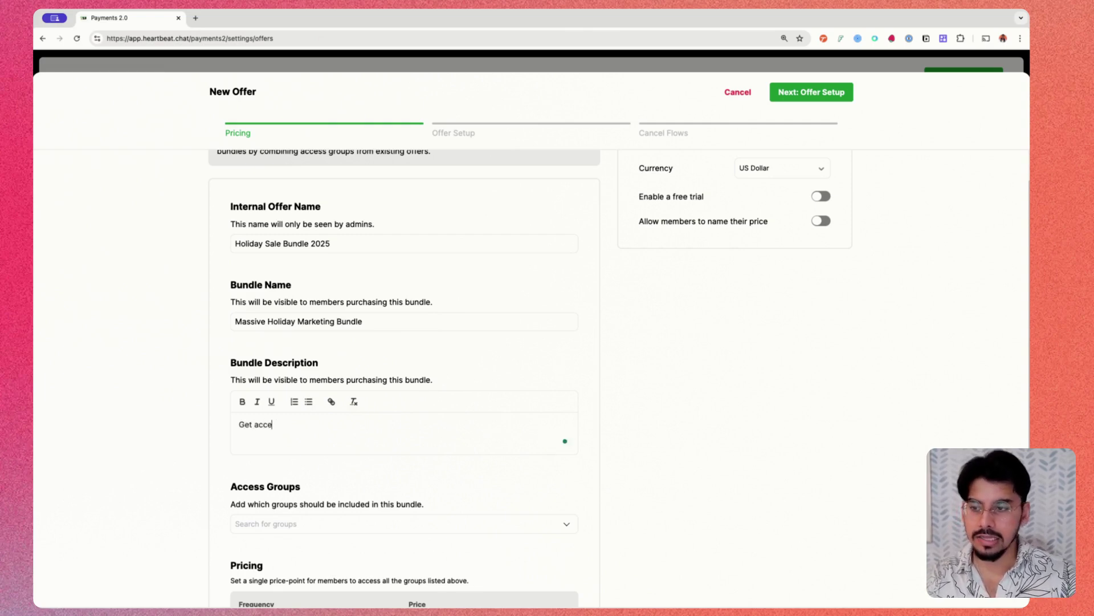
text(ss to our premiu)
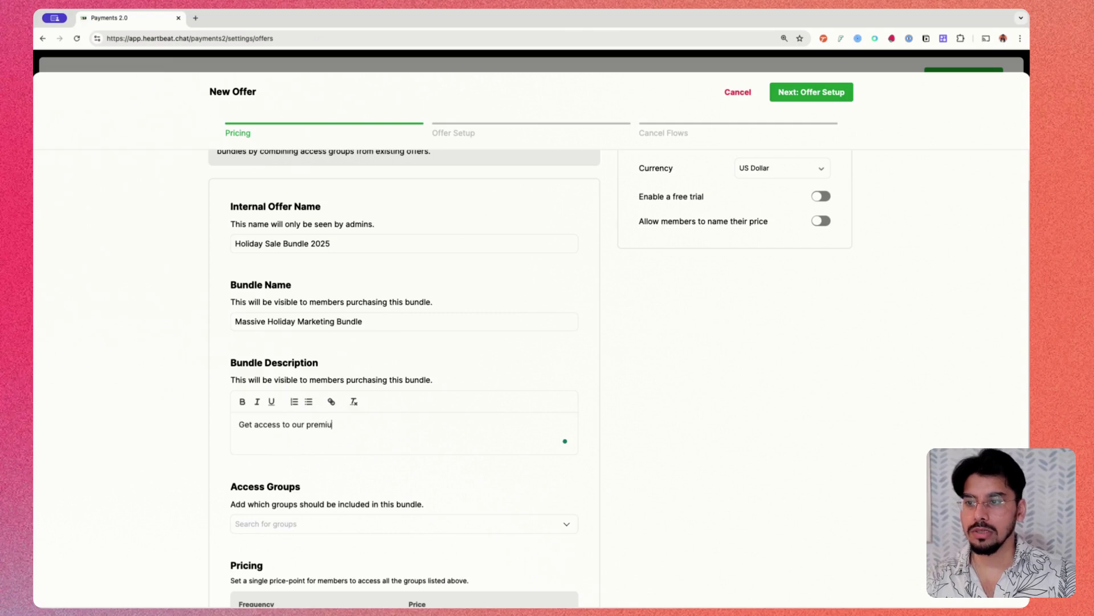
text(m course, templates, )
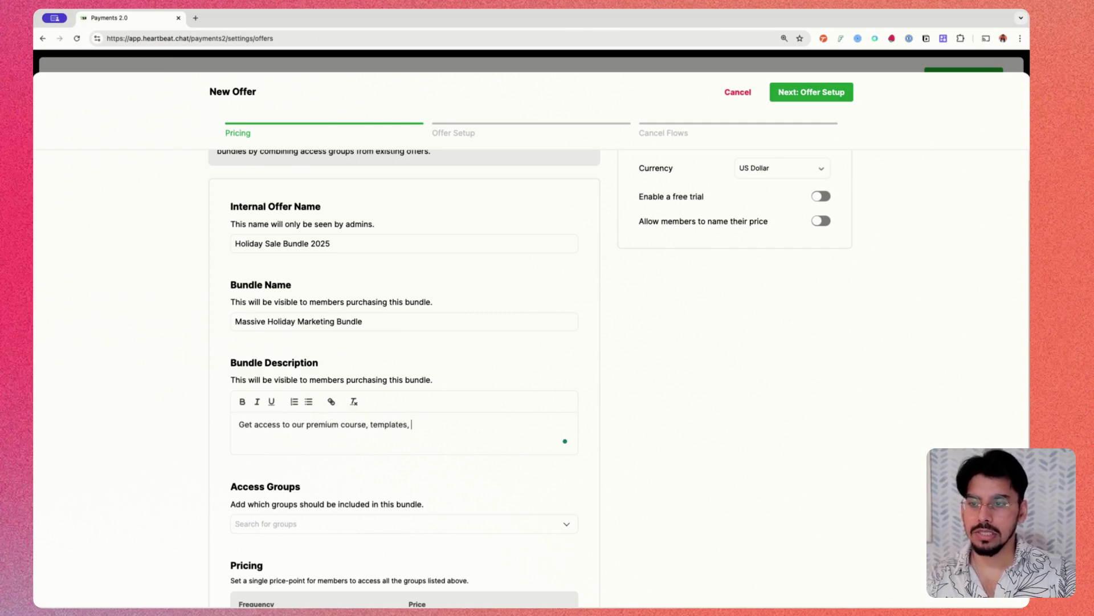
text(and of course the)
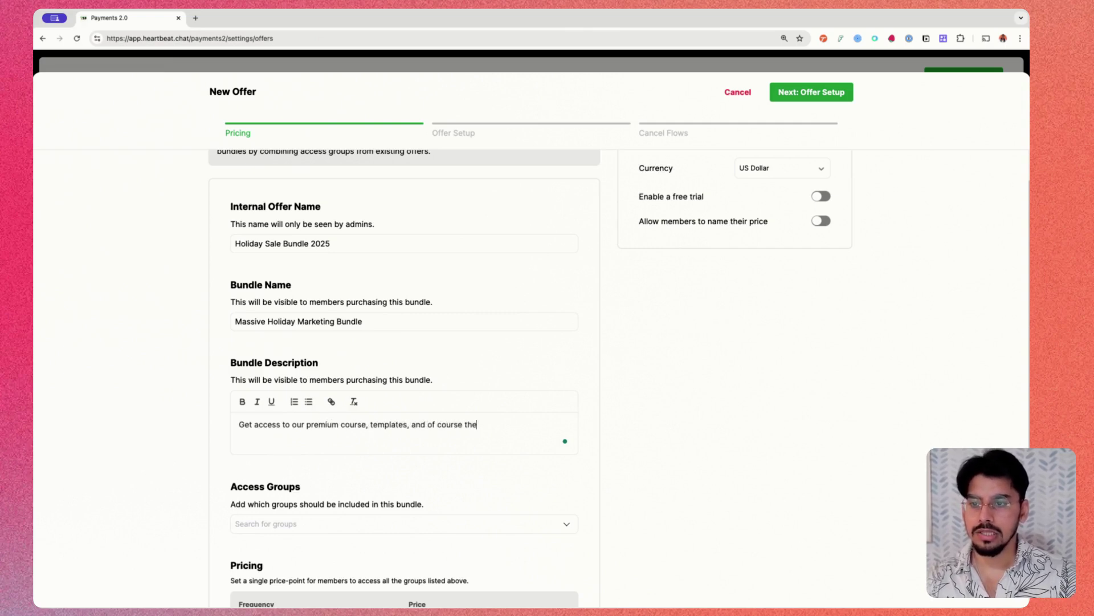
text( monthly members)
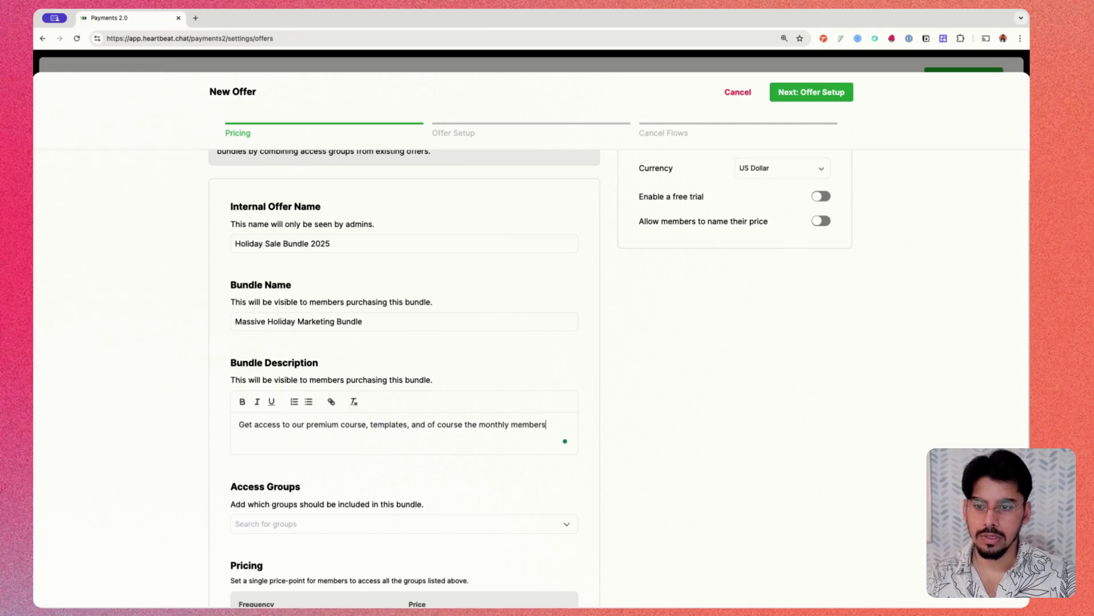
text(hip all for a )
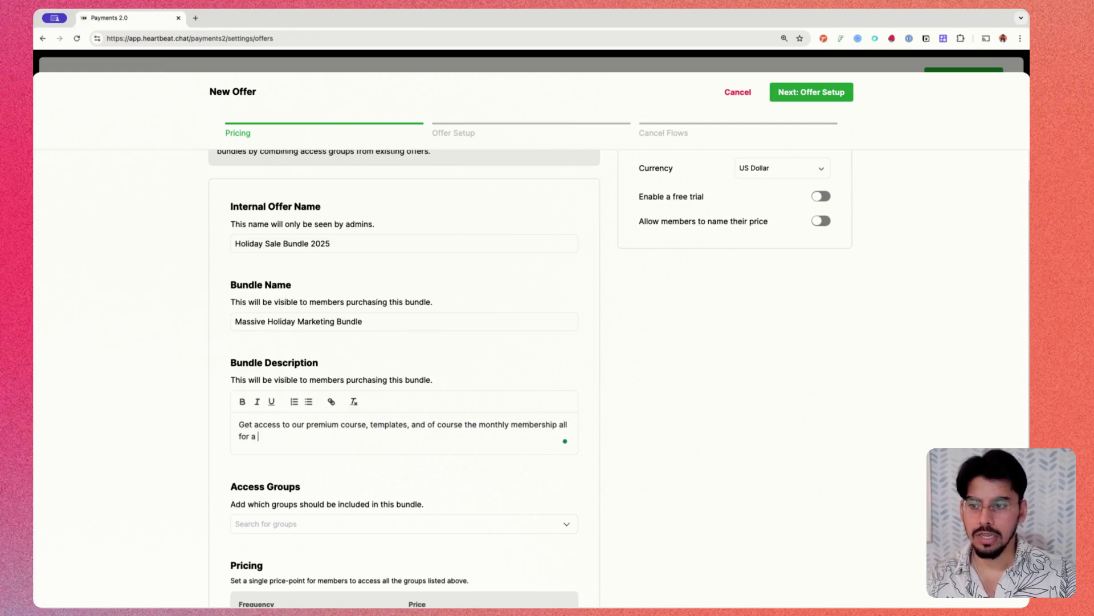
text(massively discoutn)
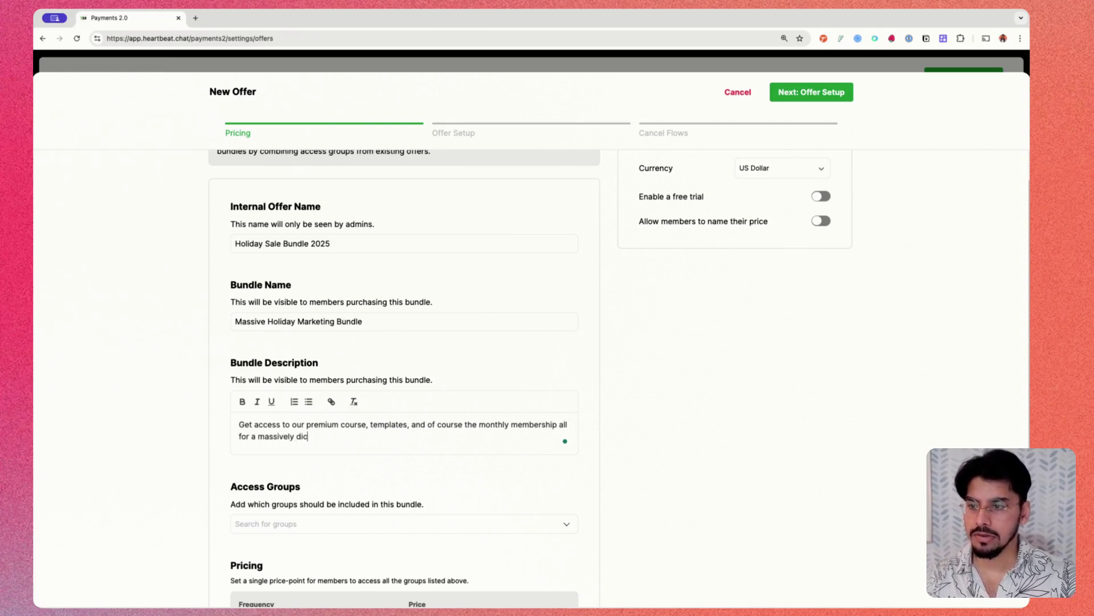
text(ed)
key(BackSpace)
key(BackSpace)
key(BackSpace)
key(BackSpace)
key(BackSpace)
text(n)
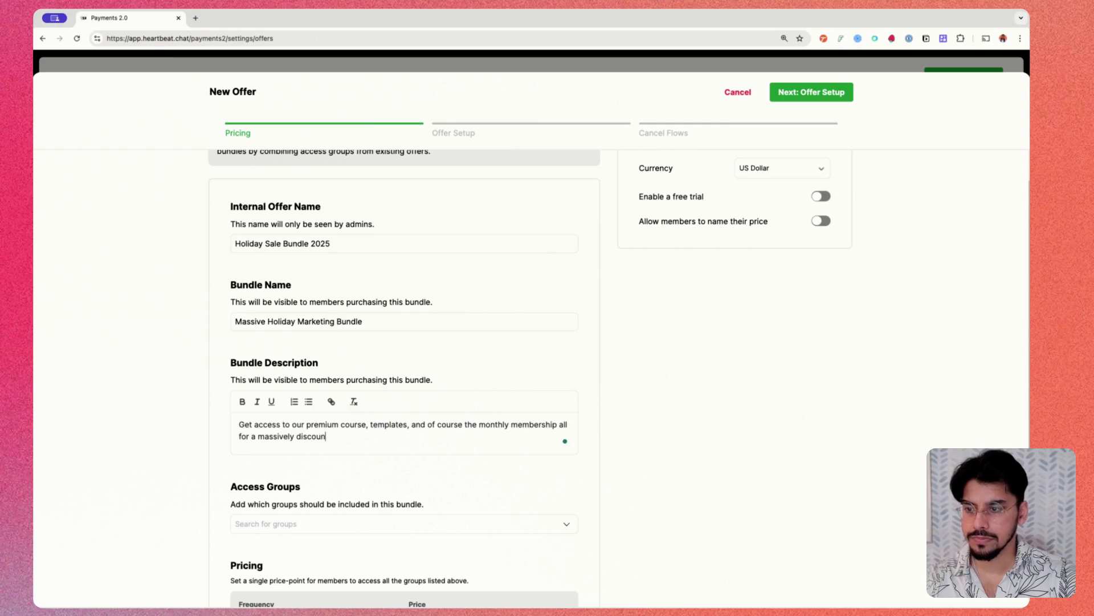
text(ted price!)
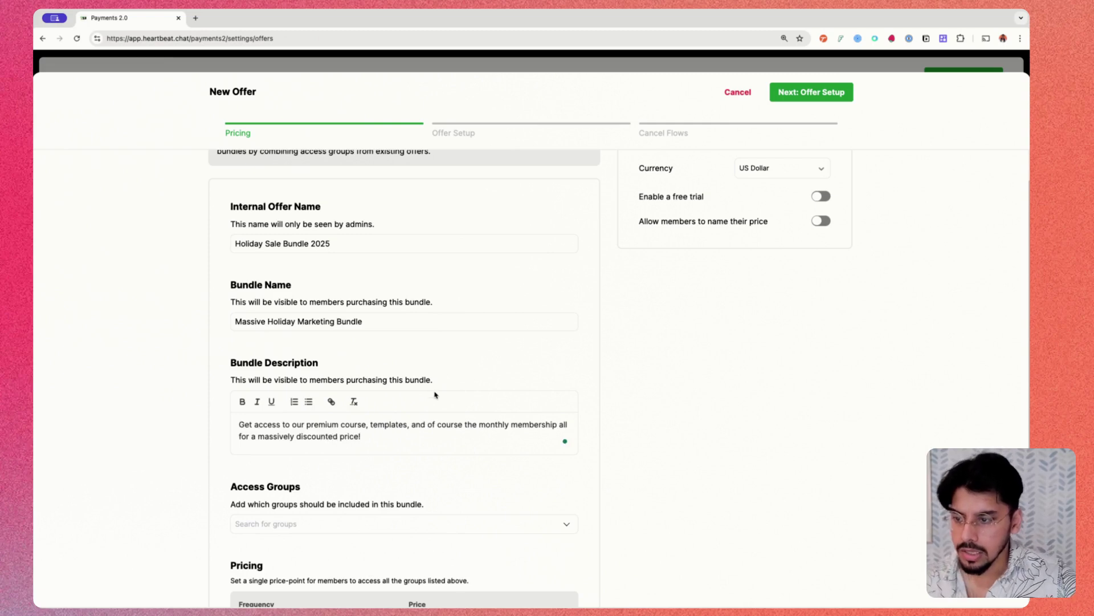
Add the access groups Marketing Mastery, Markting Templates and Basic Membership Tier to the bundle.
scroll(422, 419, down, 2)
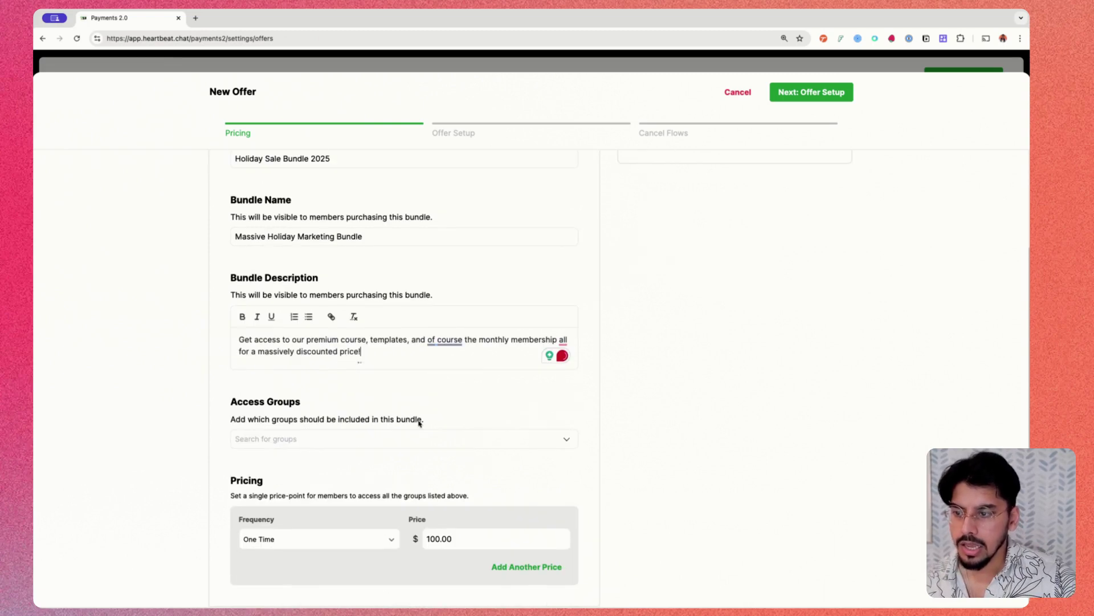
click(353, 442)
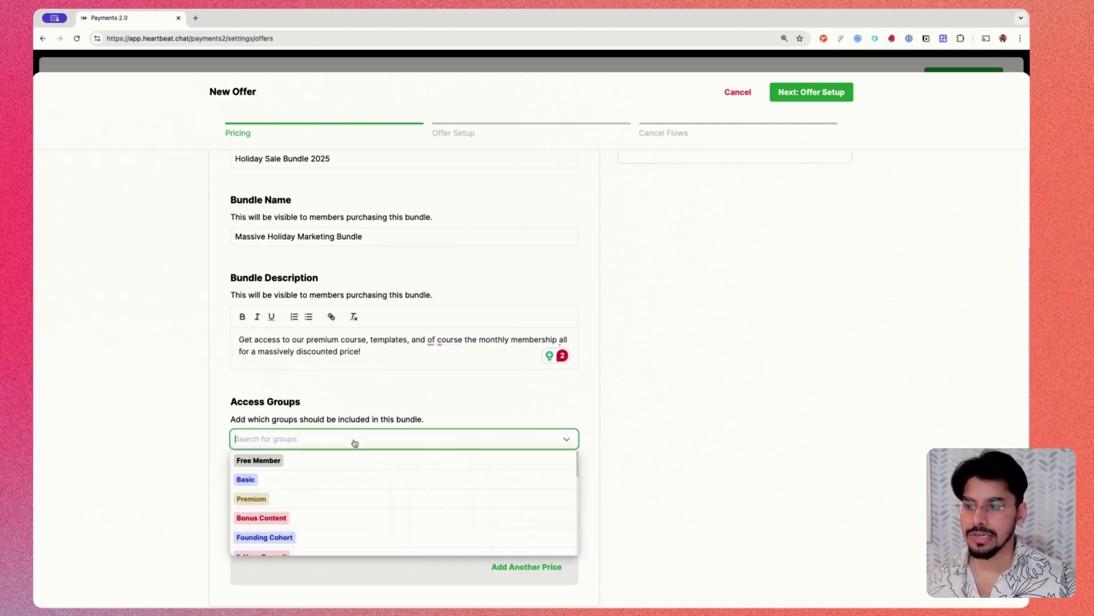
scroll(386, 519, down, 5)
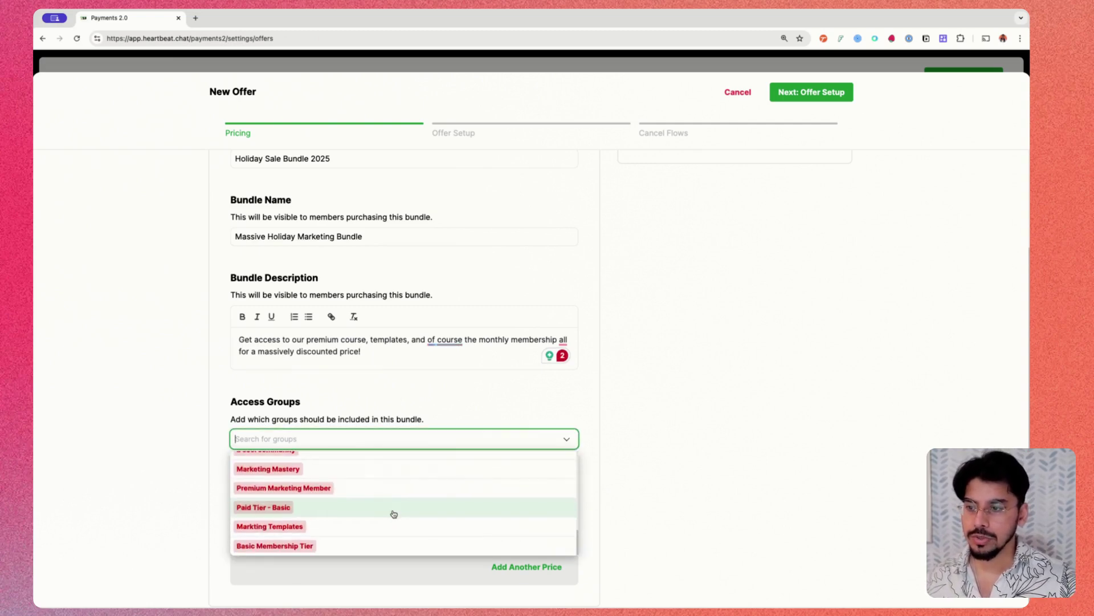
click(294, 470)
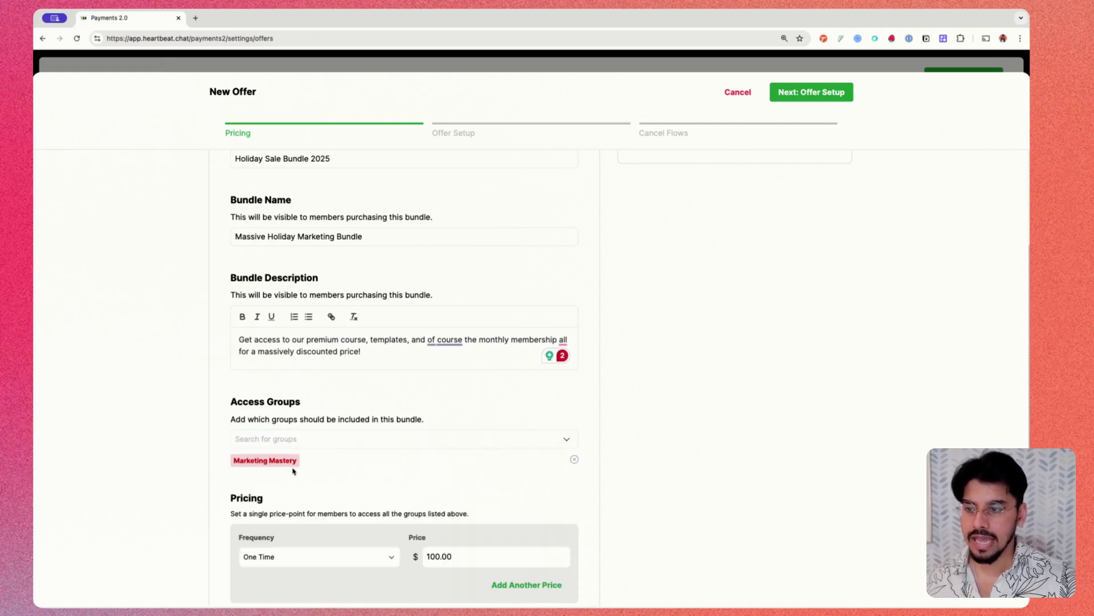
click(354, 439)
scroll(367, 483, down, 5)
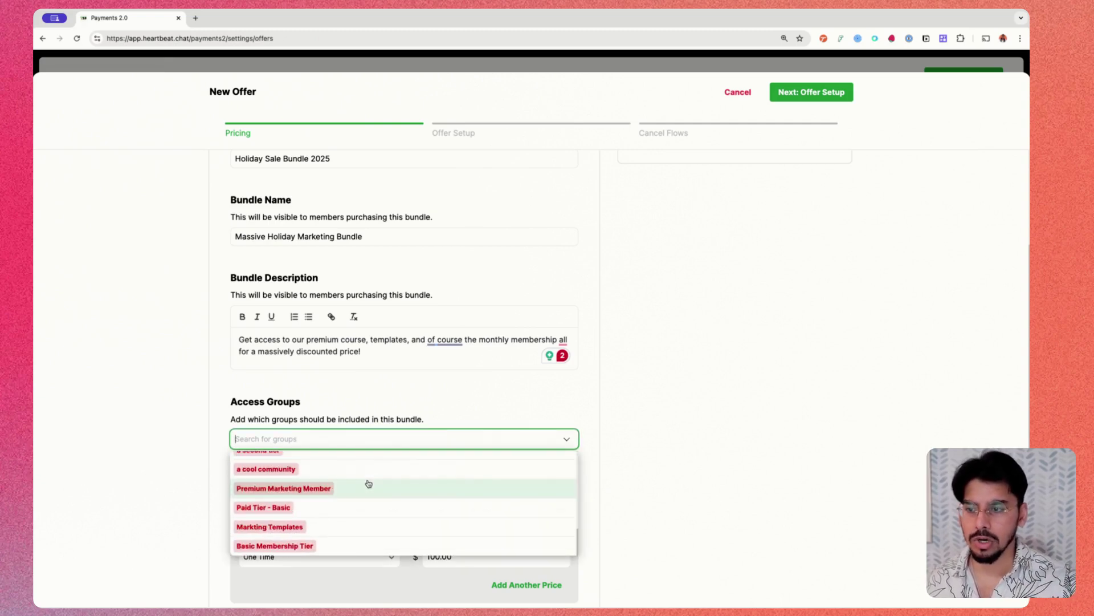
click(313, 528)
click(340, 444)
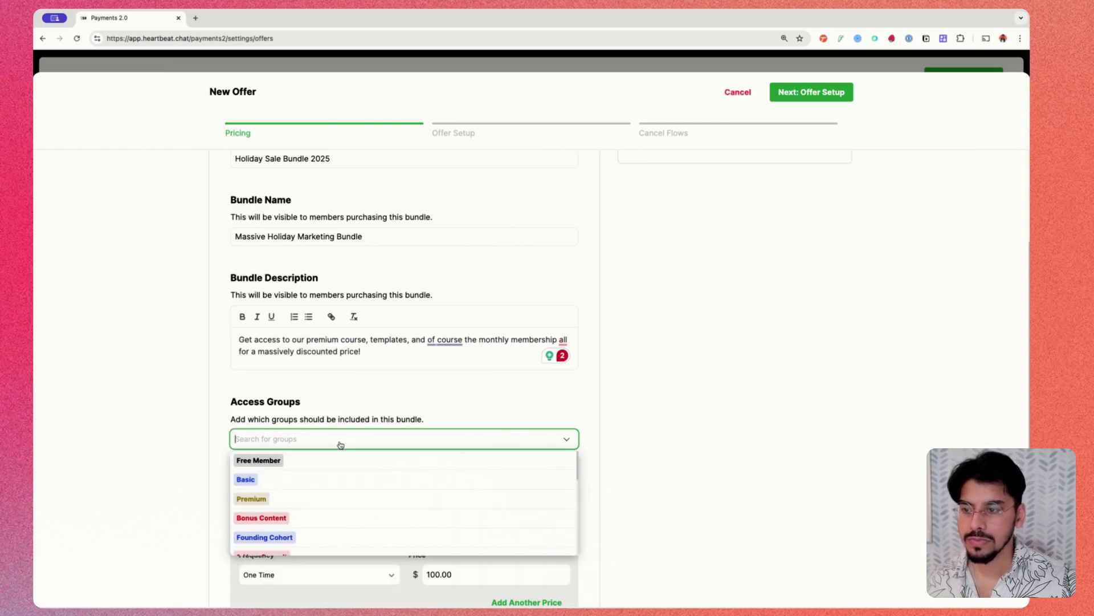
scroll(358, 465, down, 5)
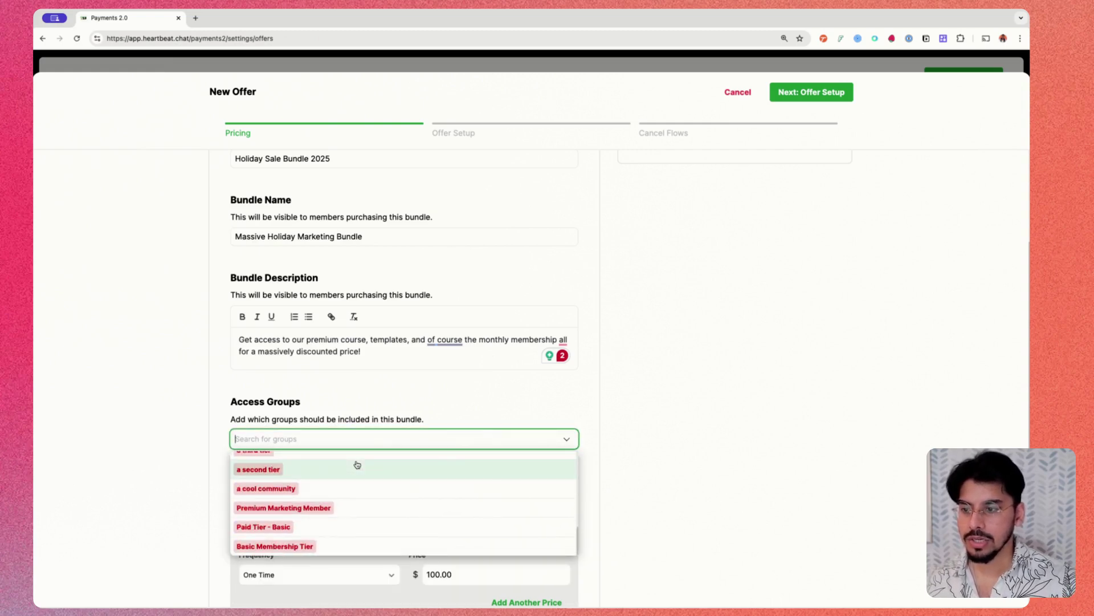
click(325, 550)
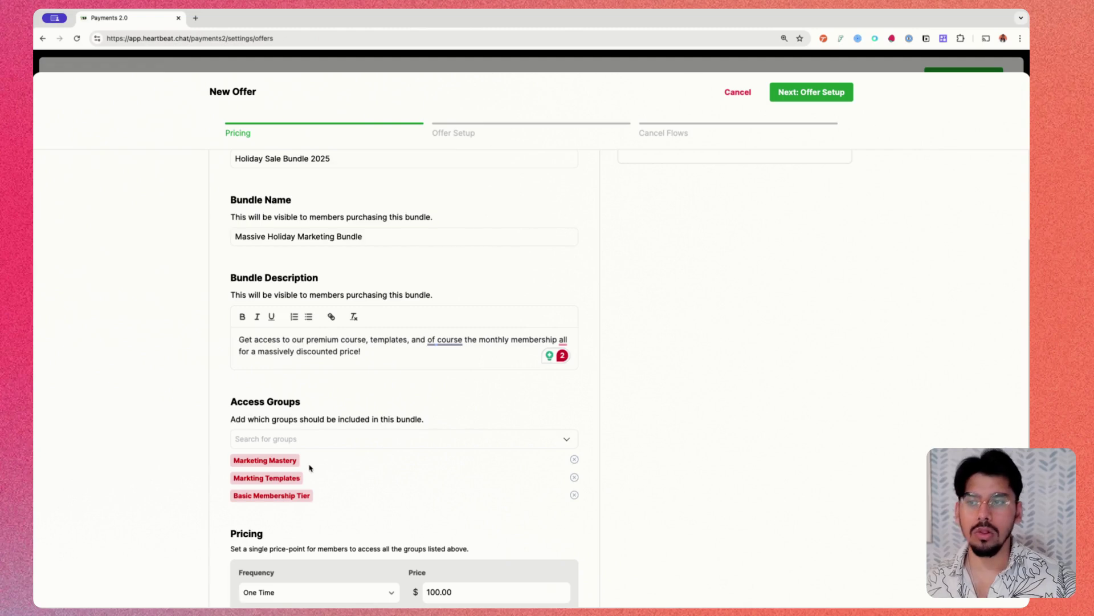
Set the bundle's pricing frequency to Yearly and its price to $500.
scroll(307, 464, up, 1)
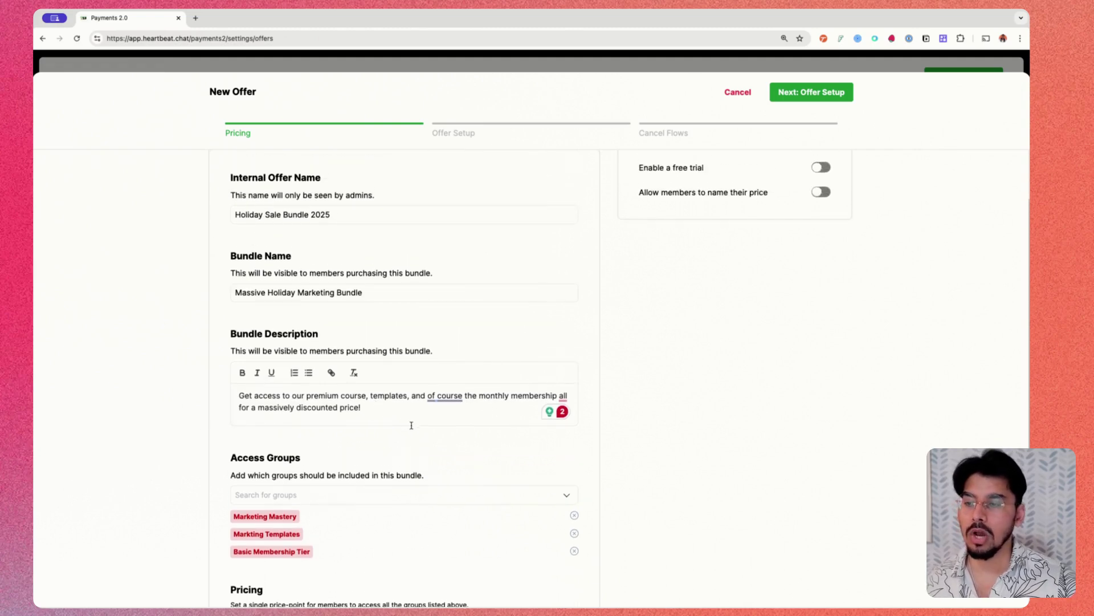
scroll(411, 425, down, 2)
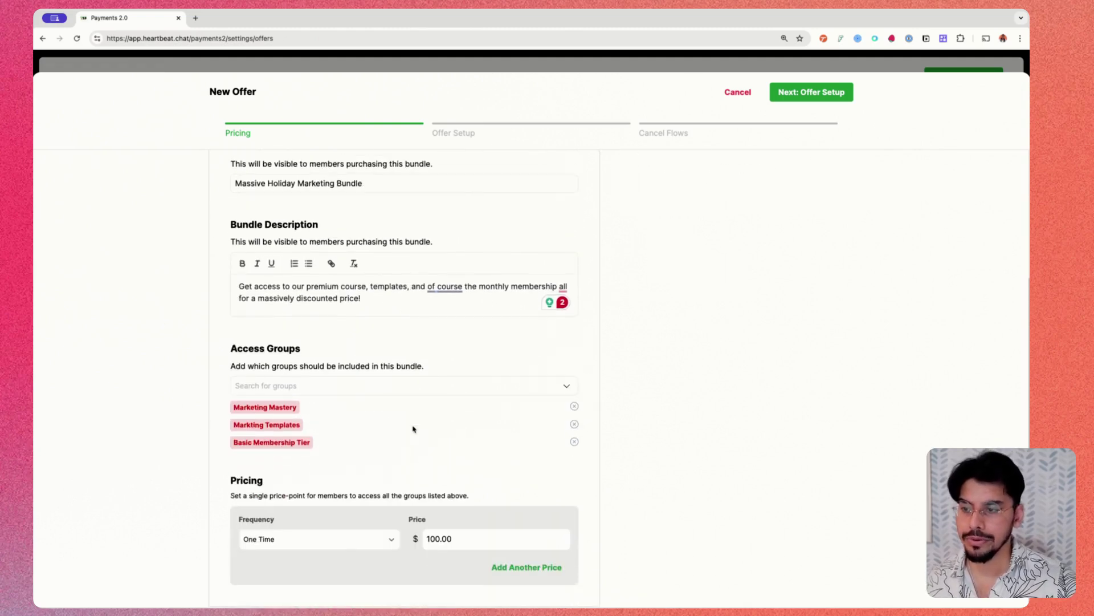
click(488, 541)
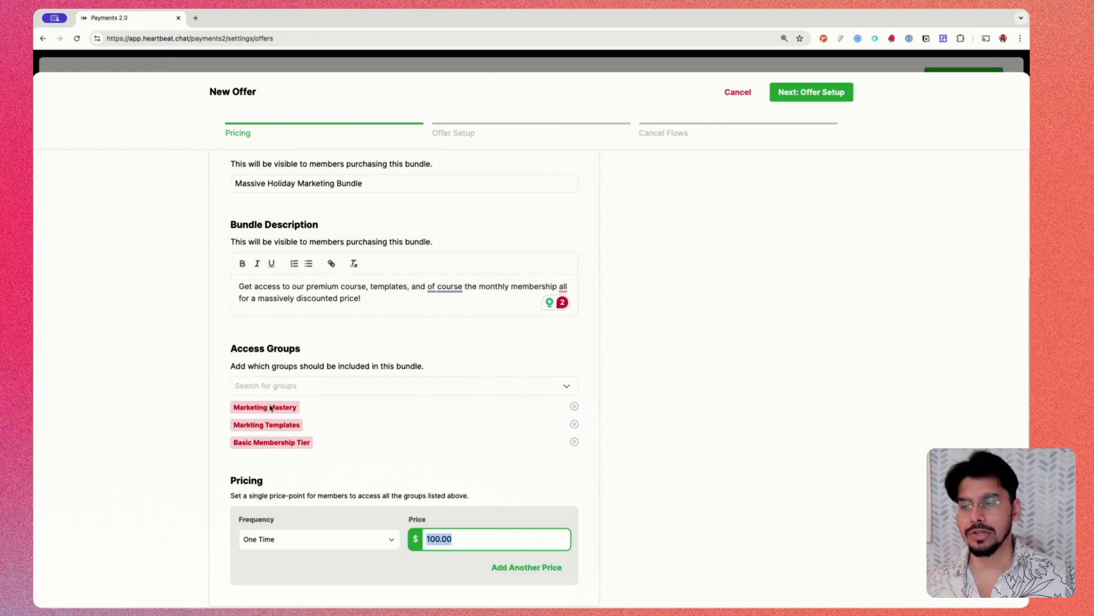
click(328, 545)
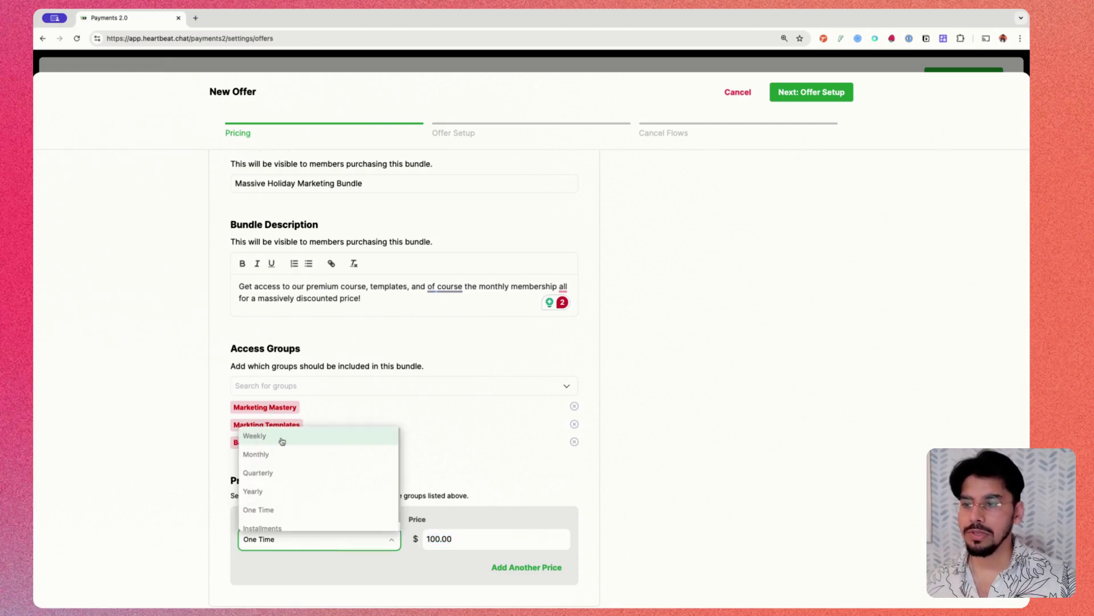
click(284, 493)
click(467, 542)
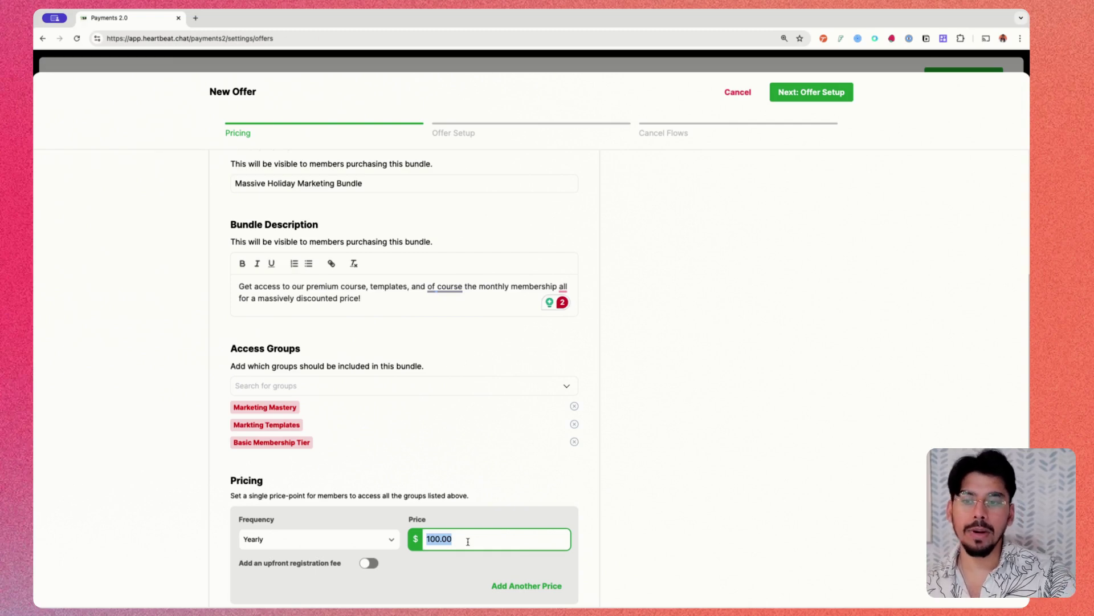
text(550)
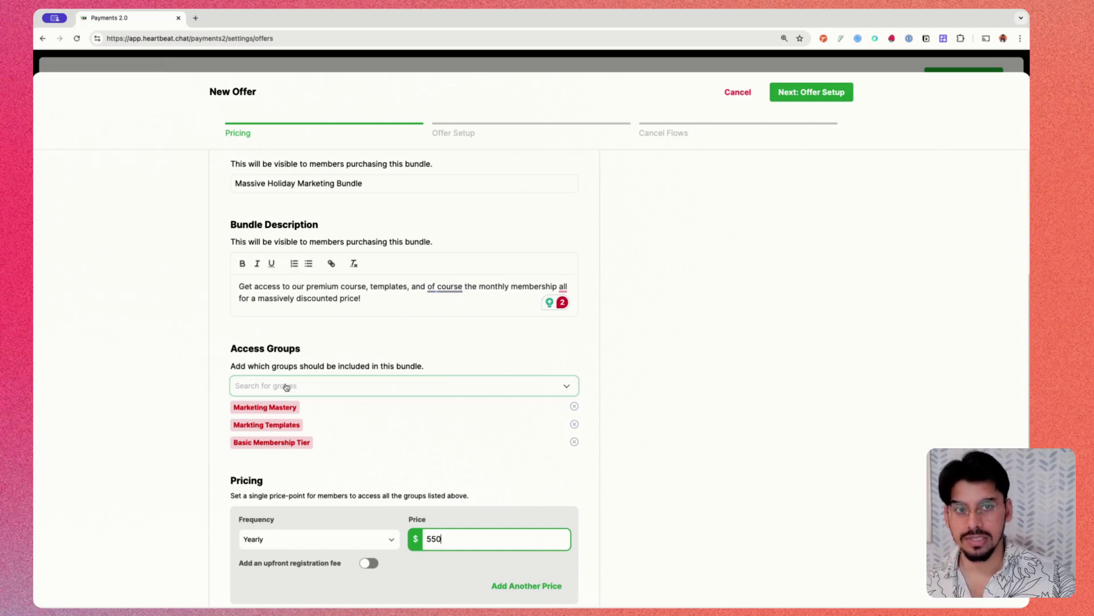
scroll(308, 603, down, 1)
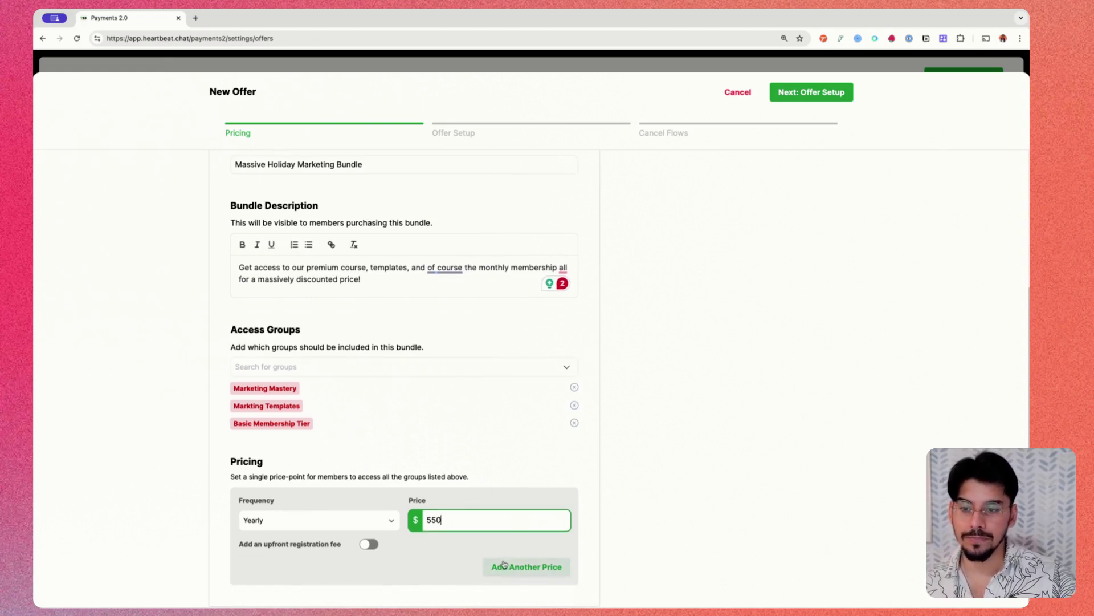
double_click(449, 519)
text(500)
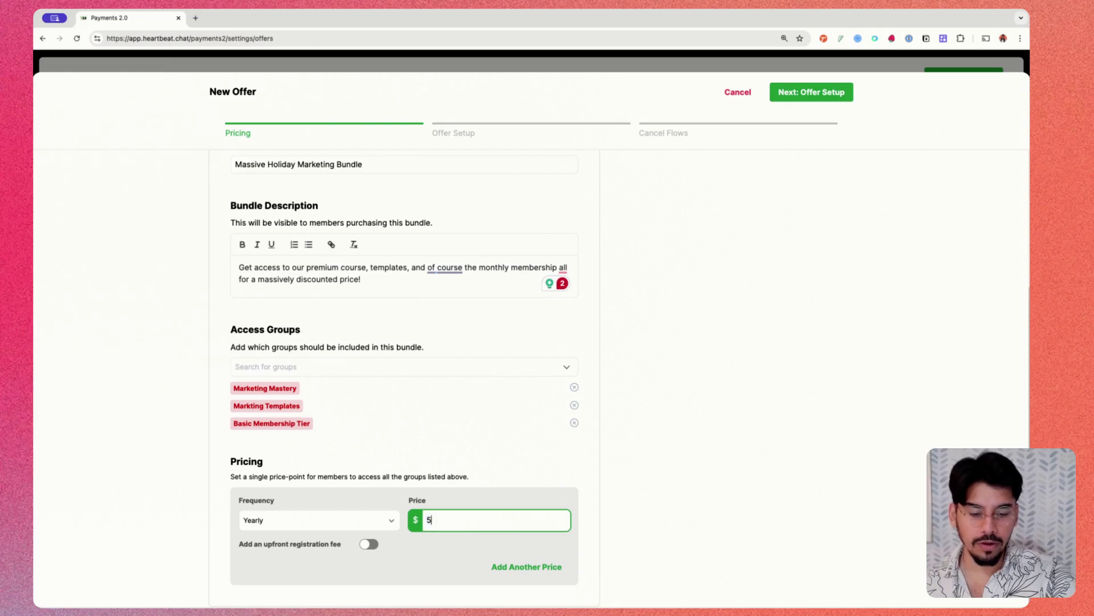
Try adding an upfront registration fee of $150 to the yearly price, and turn the fee off again.
click(369, 543)
scroll(319, 544, down, 1)
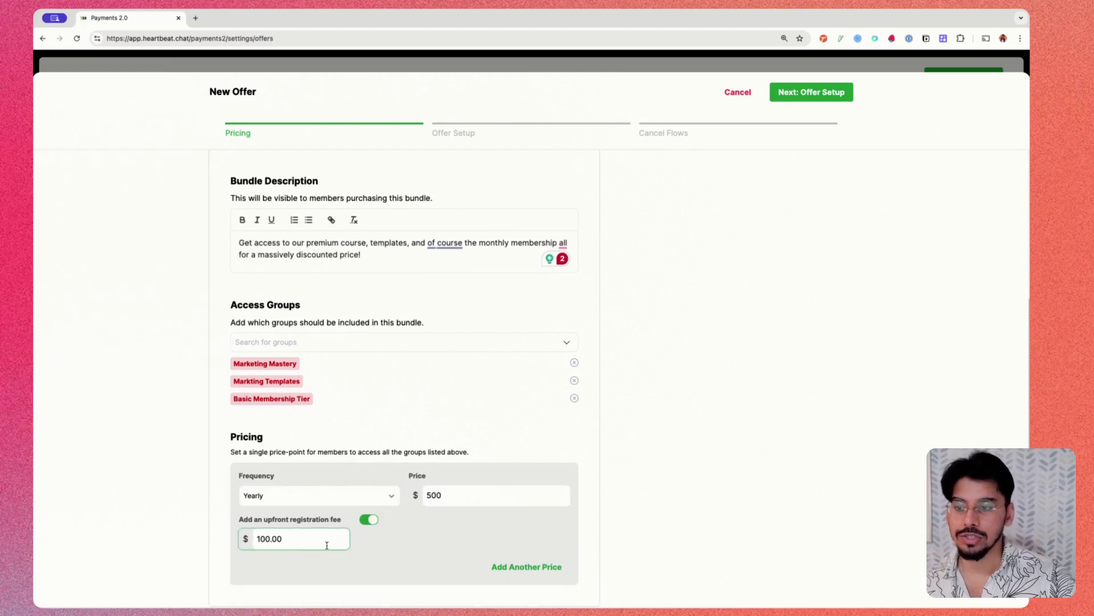
double_click(319, 542)
text(150)
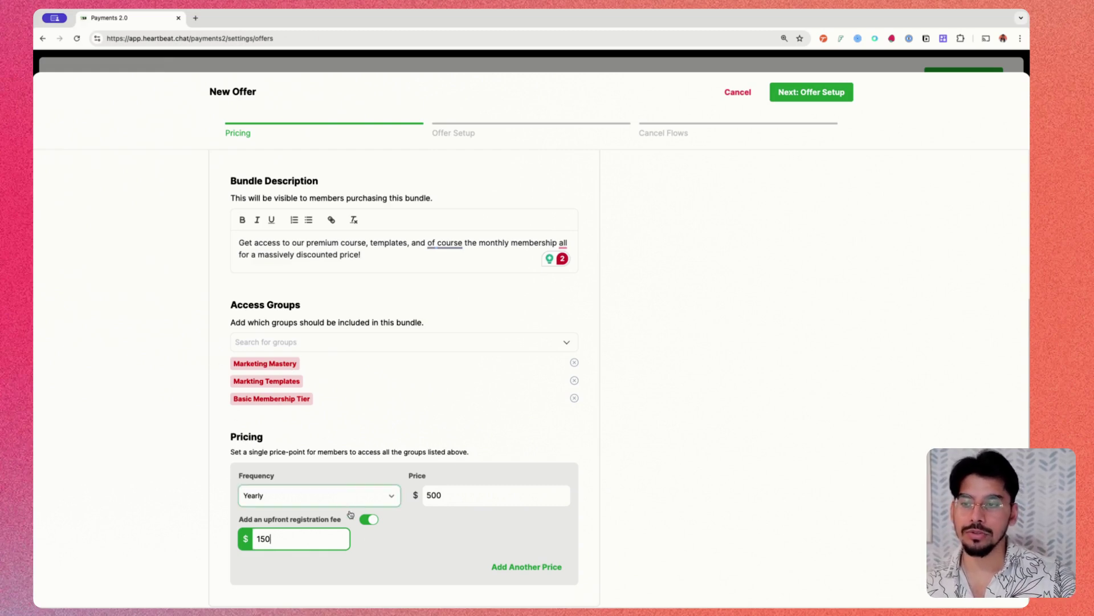
click(369, 525)
Try a yearly price of $550 for the bundle, and set it back to $500.
click(435, 518)
double_click(443, 519)
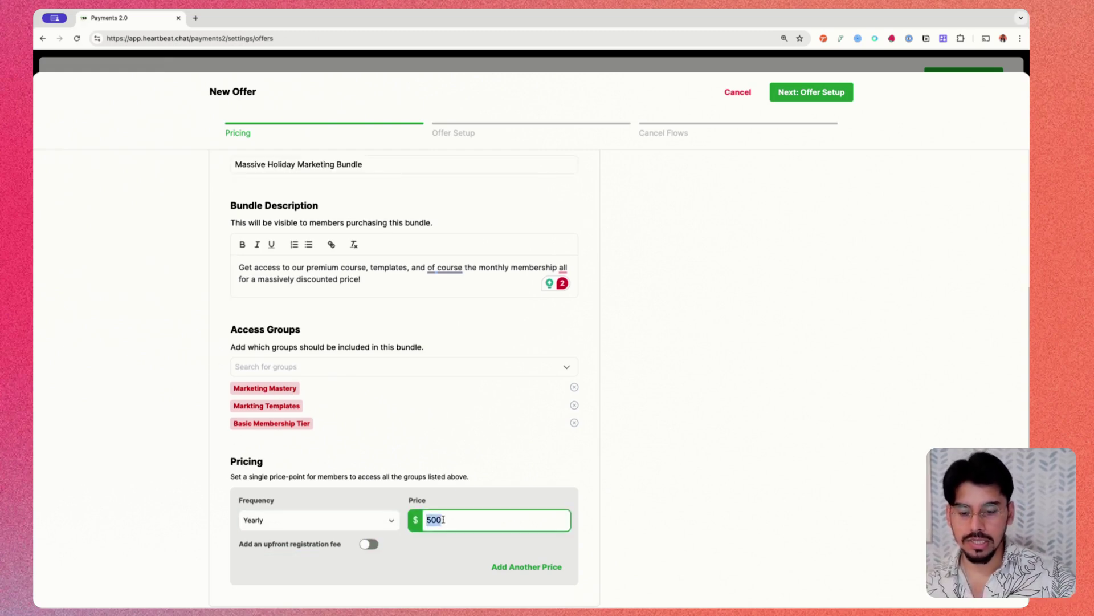
text(550)
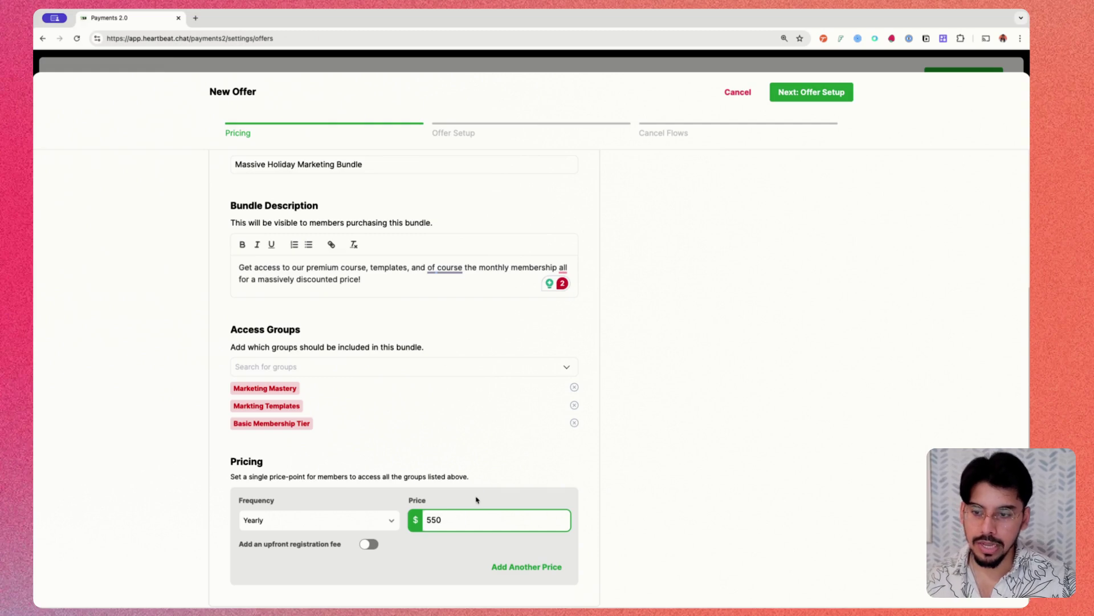
click(476, 498)
click(465, 523)
text(500)
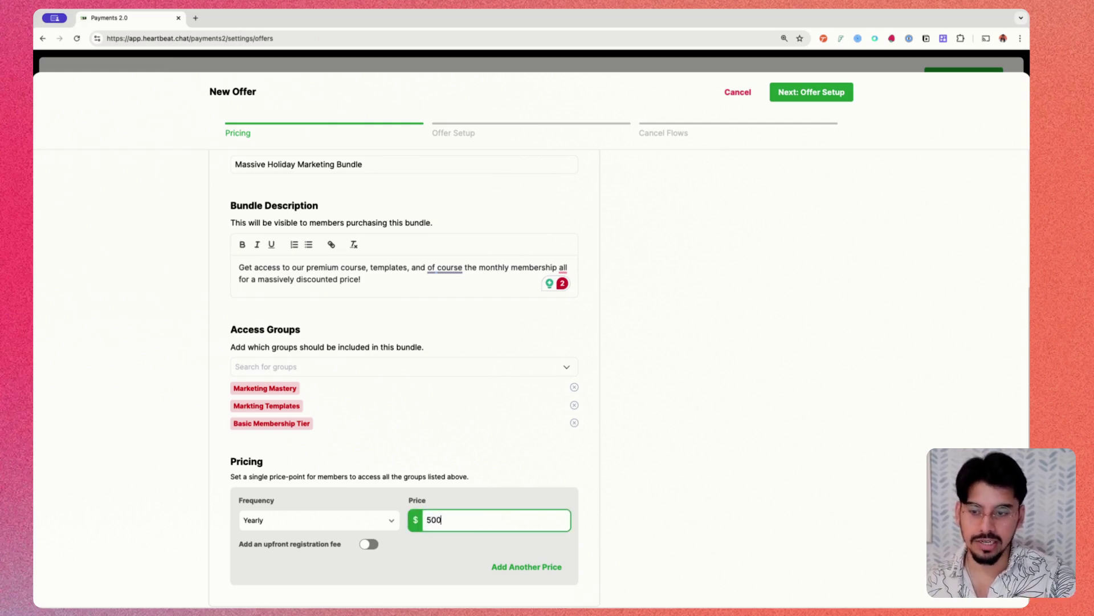
click(513, 498)
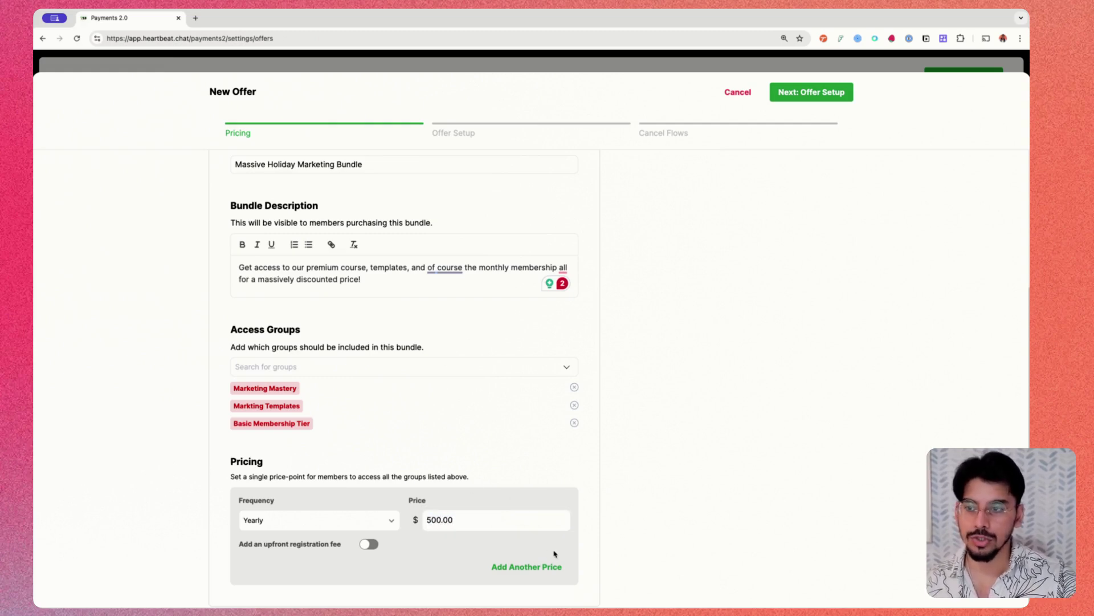
Continue to the offer setup and enable an expiration date of Friday, Jan 31.
scroll(554, 552, up, 4)
scroll(558, 521, down, 4)
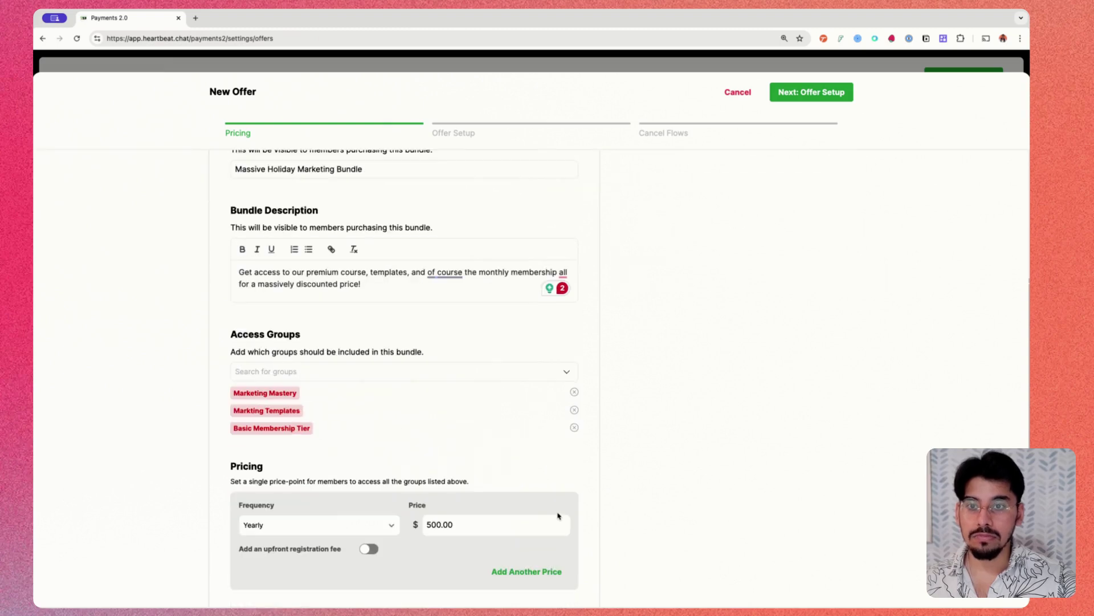
scroll(488, 528, up, 4)
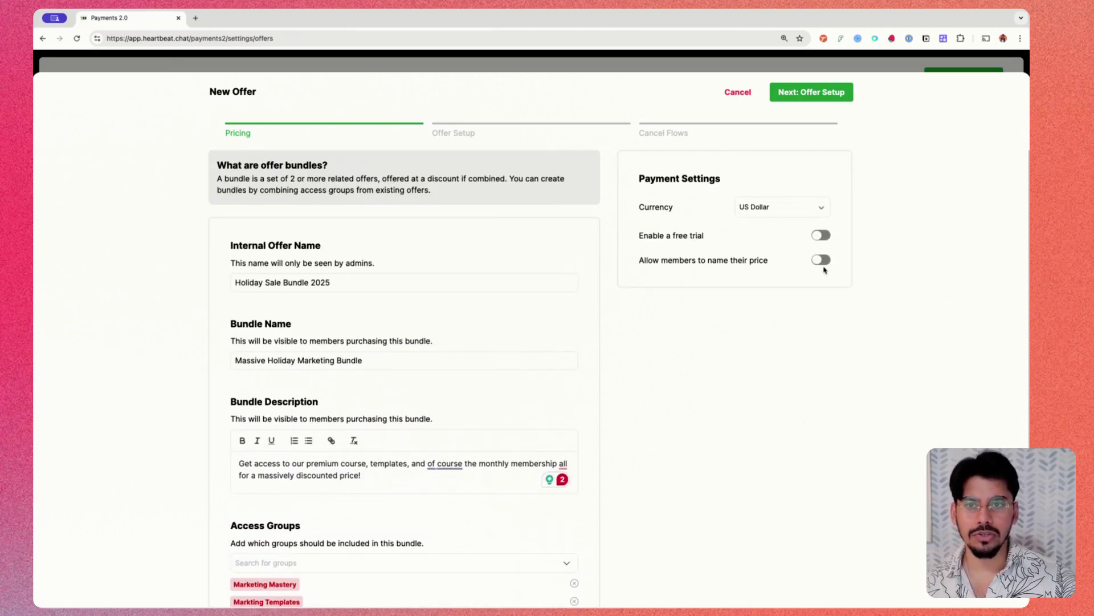
click(824, 97)
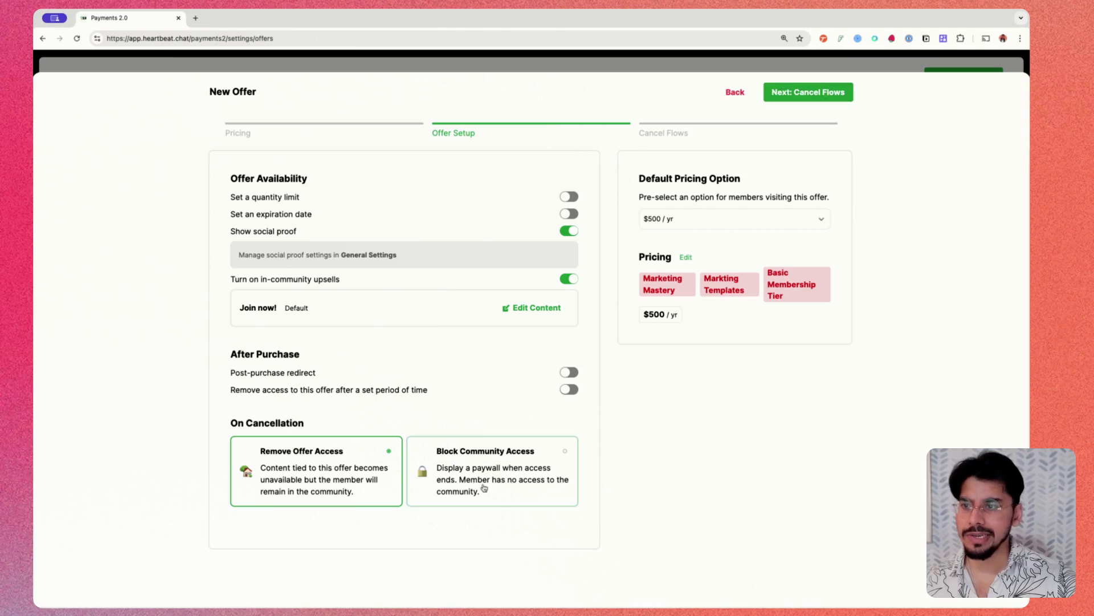
click(570, 215)
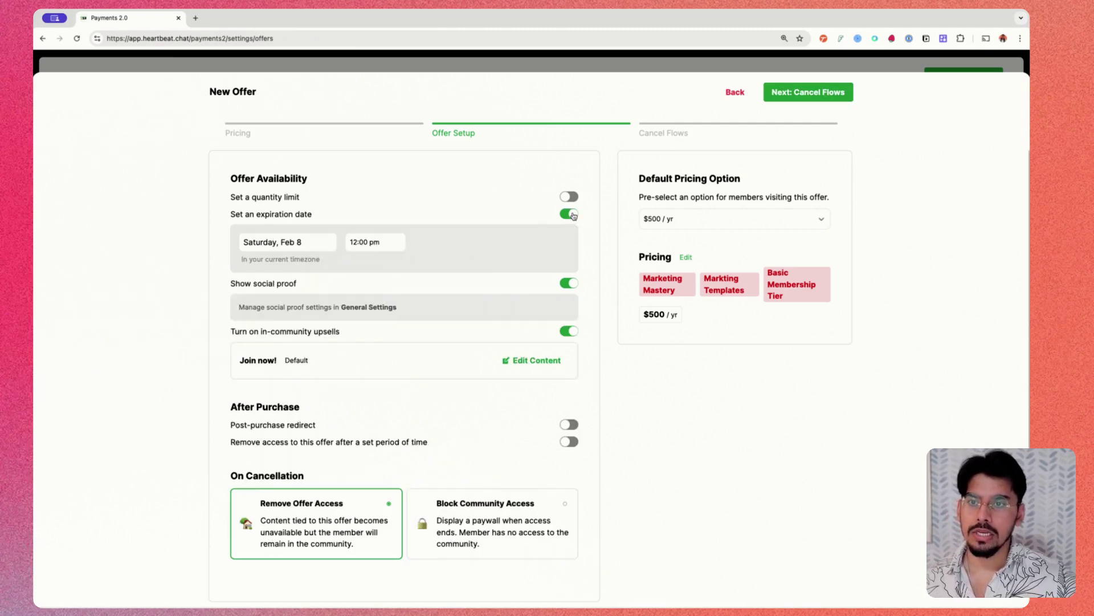
click(308, 242)
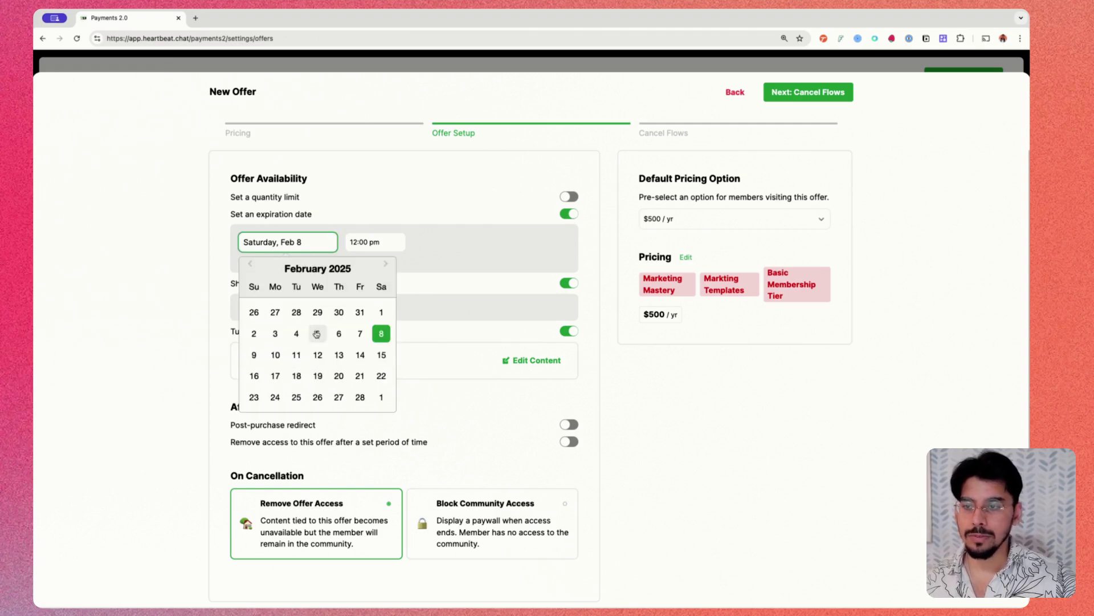
click(359, 312)
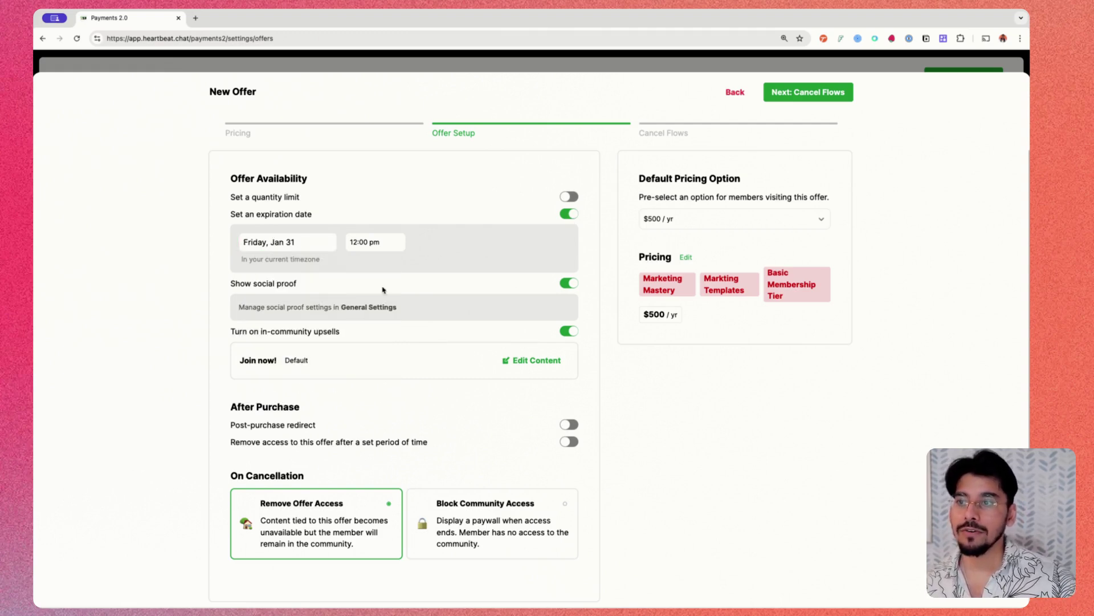
Set the offer's expiration time to 11:55 pm.
click(392, 243)
scroll(359, 302, down, 3)
click(357, 321)
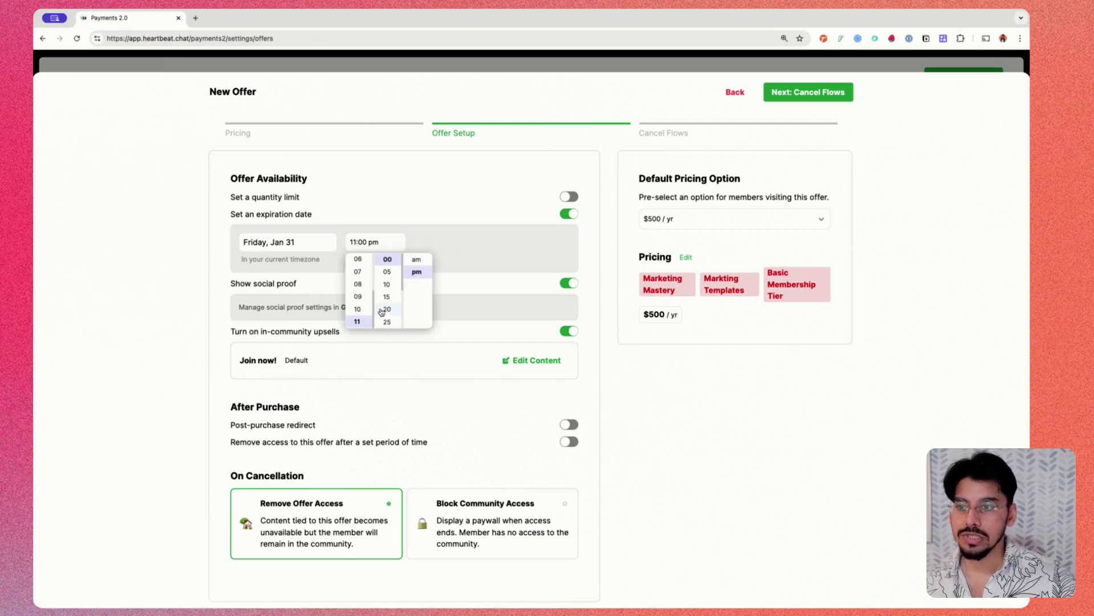
scroll(385, 316, down, 3)
click(386, 321)
click(417, 272)
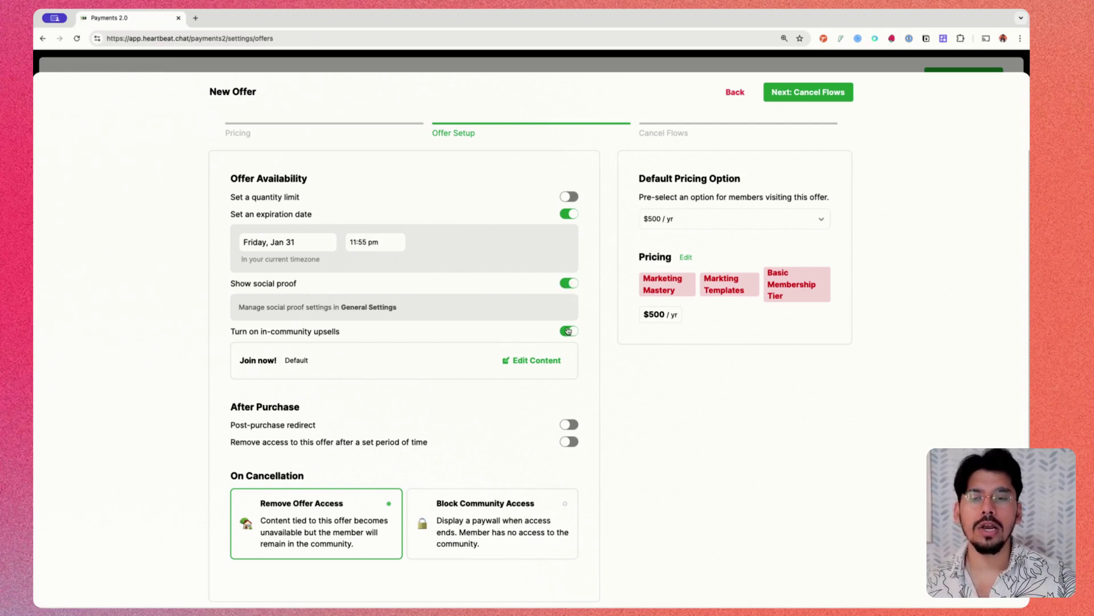
Turn off social proof and in-community upsells, and choose Block Community Access on cancellation.
click(571, 284)
click(571, 300)
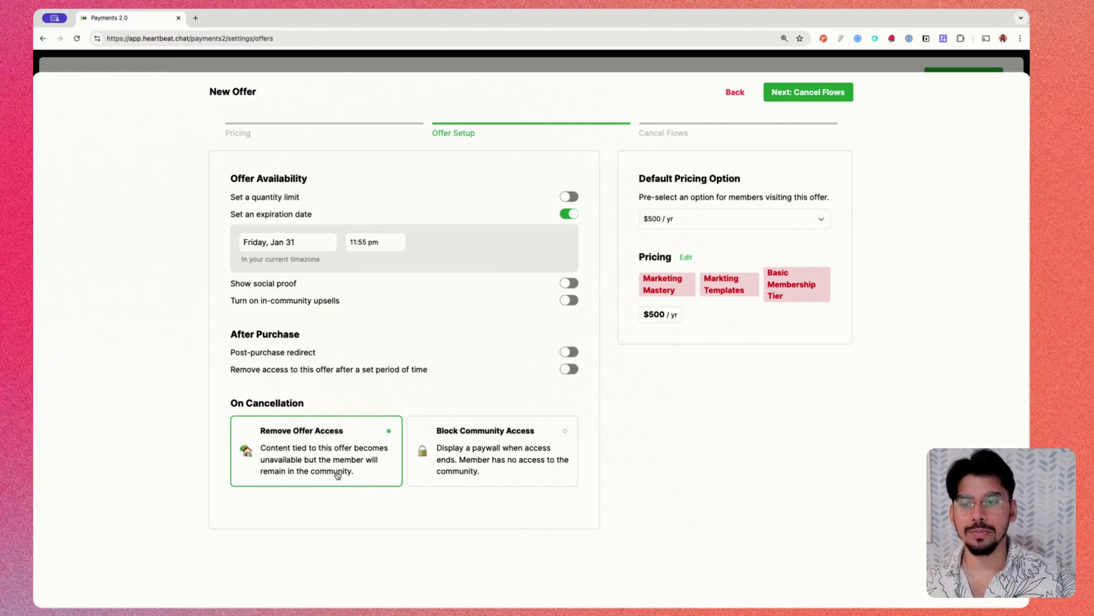
click(552, 464)
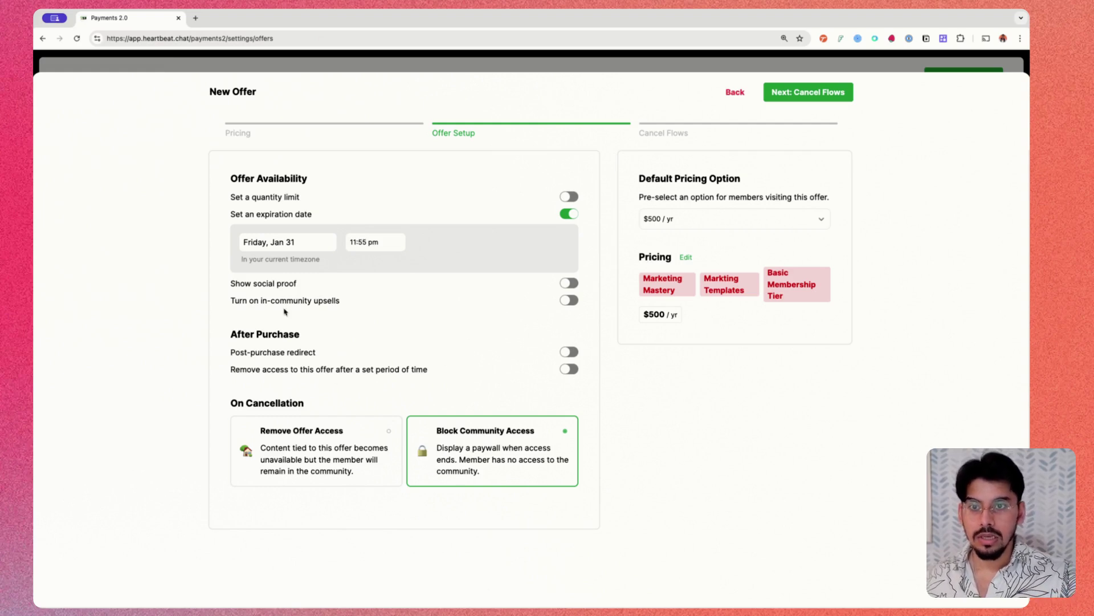
Continue to the cancel flows, review the default cancellation survey and finish creating the bundle offer.
click(810, 100)
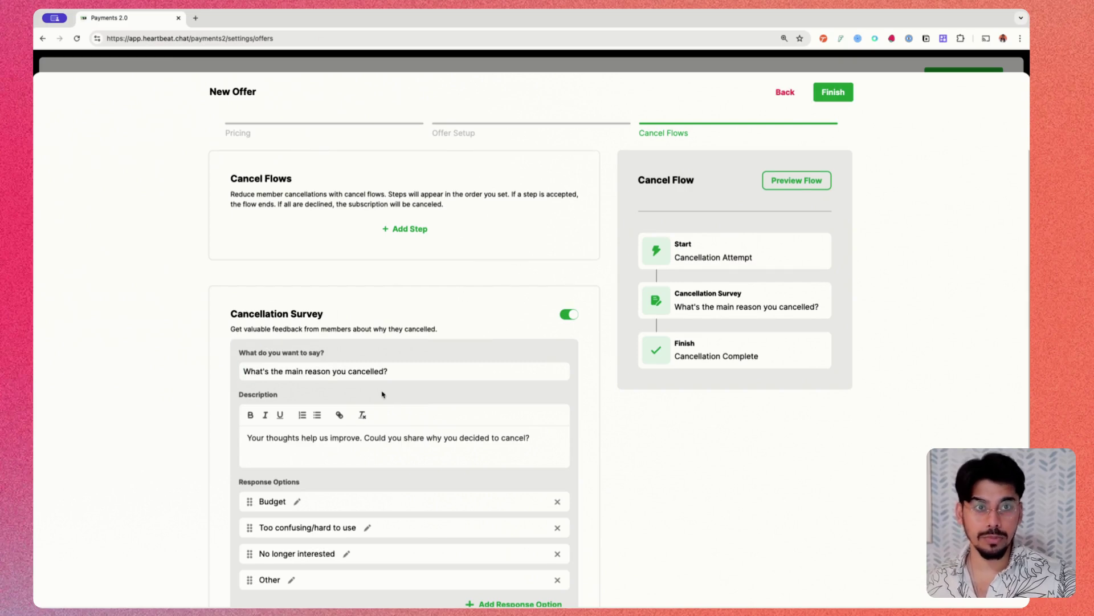
scroll(381, 392, down, 2)
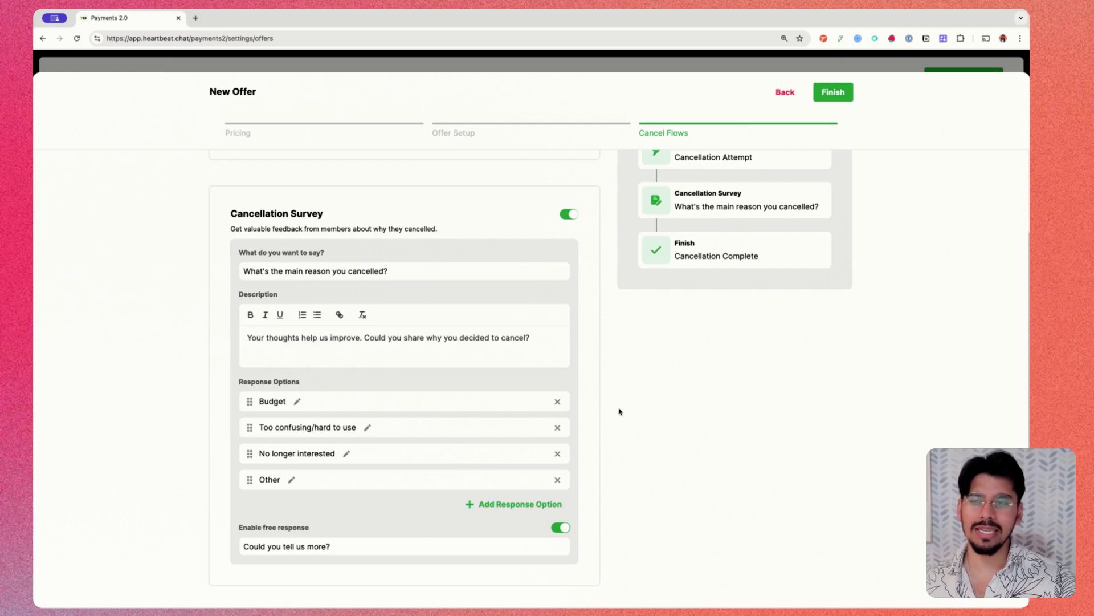
scroll(376, 347, up, 1)
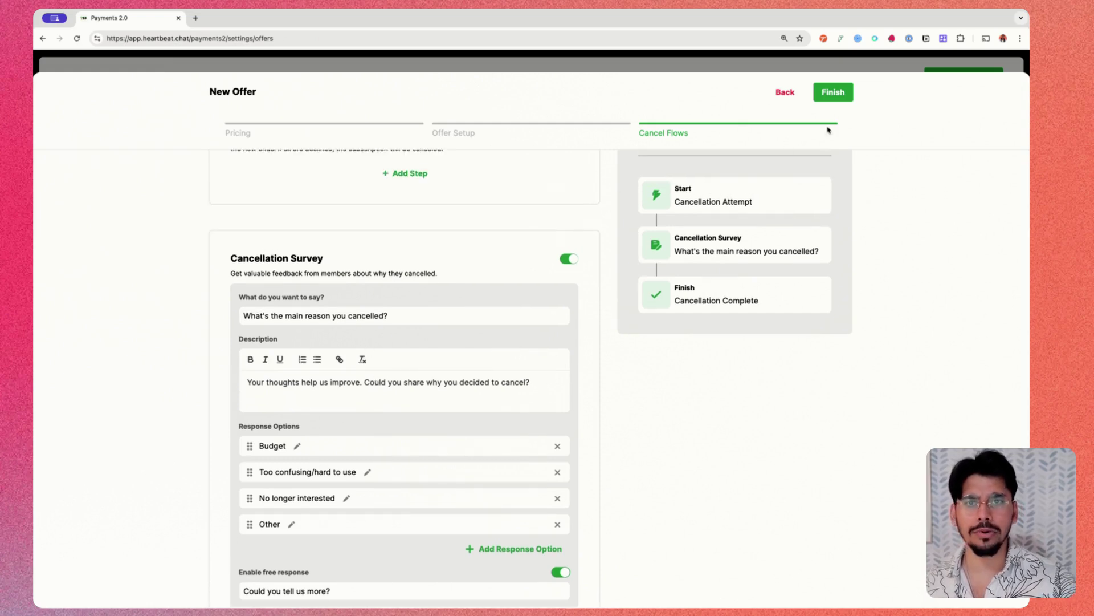
click(842, 97)
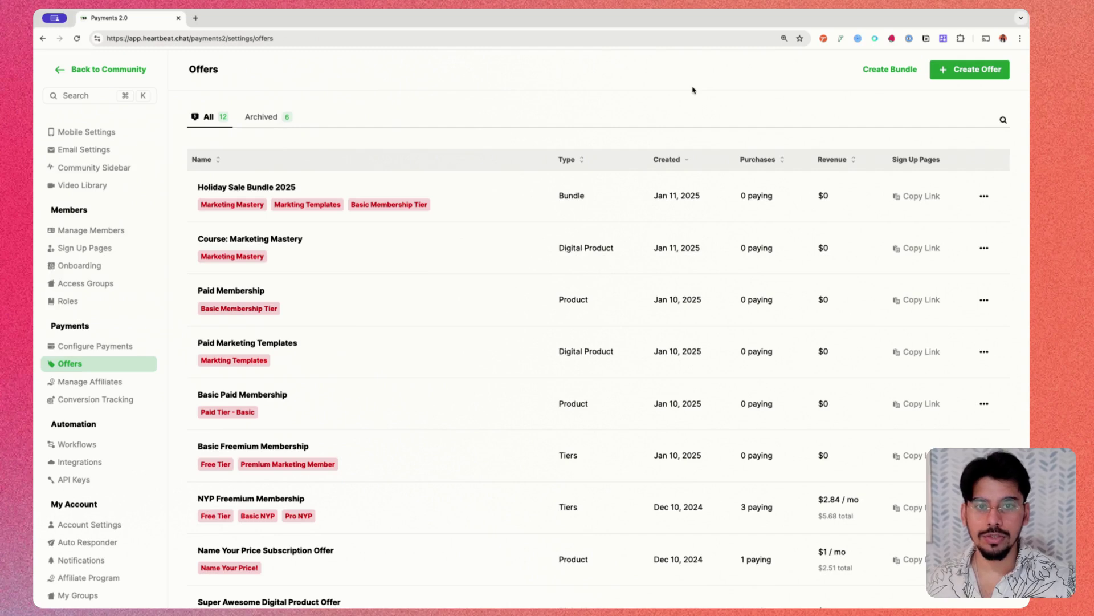
Copy the sign-up link of Holiday Sale Bundle 2025 and open it in a new browser tab.
click(924, 197)
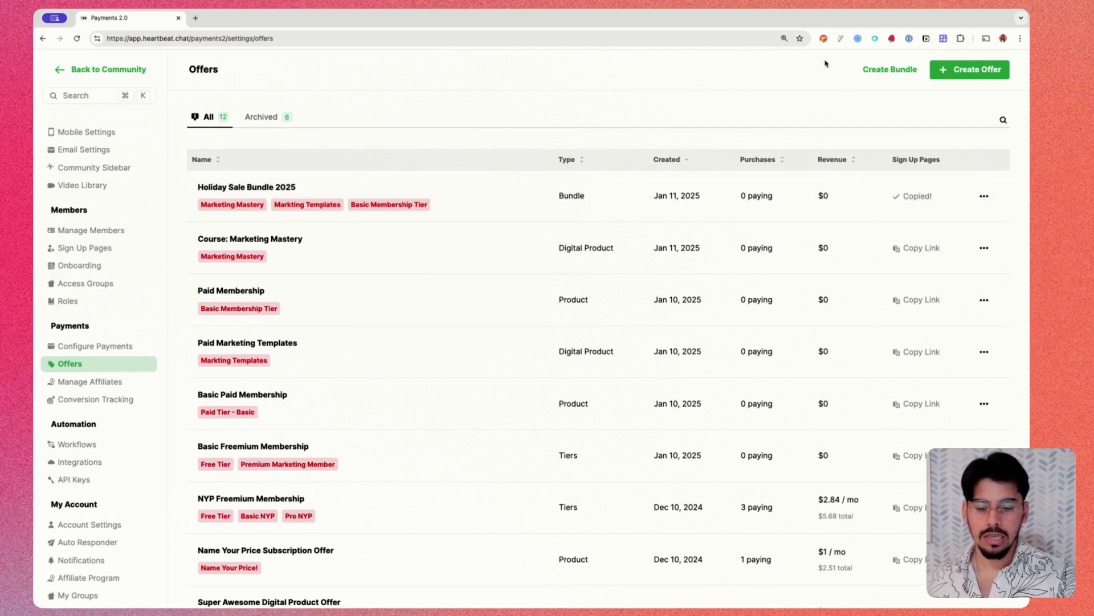
key(ctrl+t)
key(ctrl+v)
key(Return)
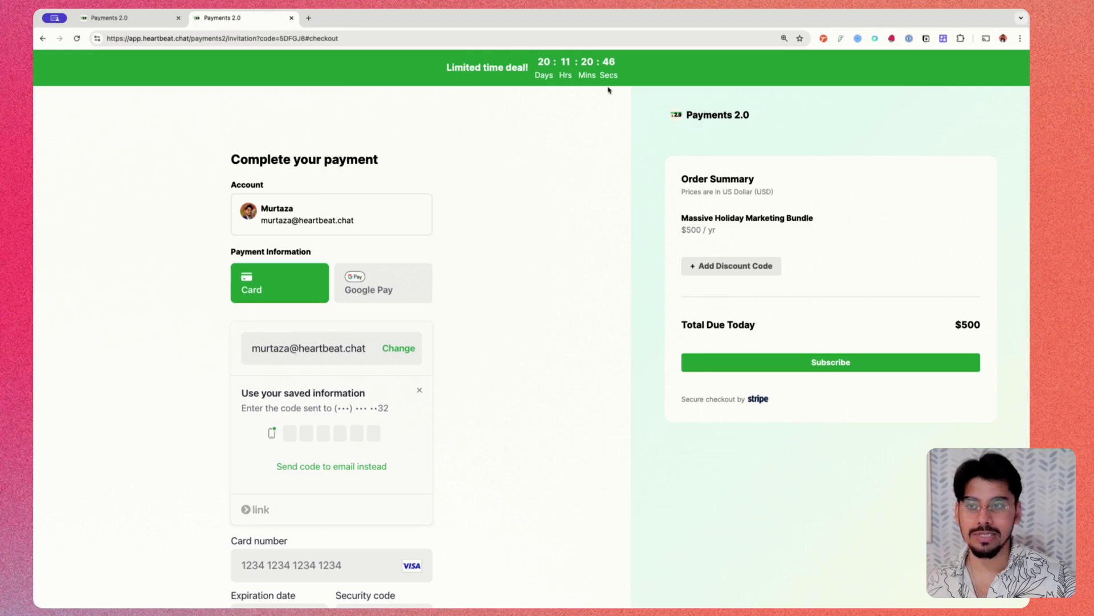
Examine the bundle's checkout page with its payment form and order summary, and return to the offers list.
scroll(240, 409, down, 3)
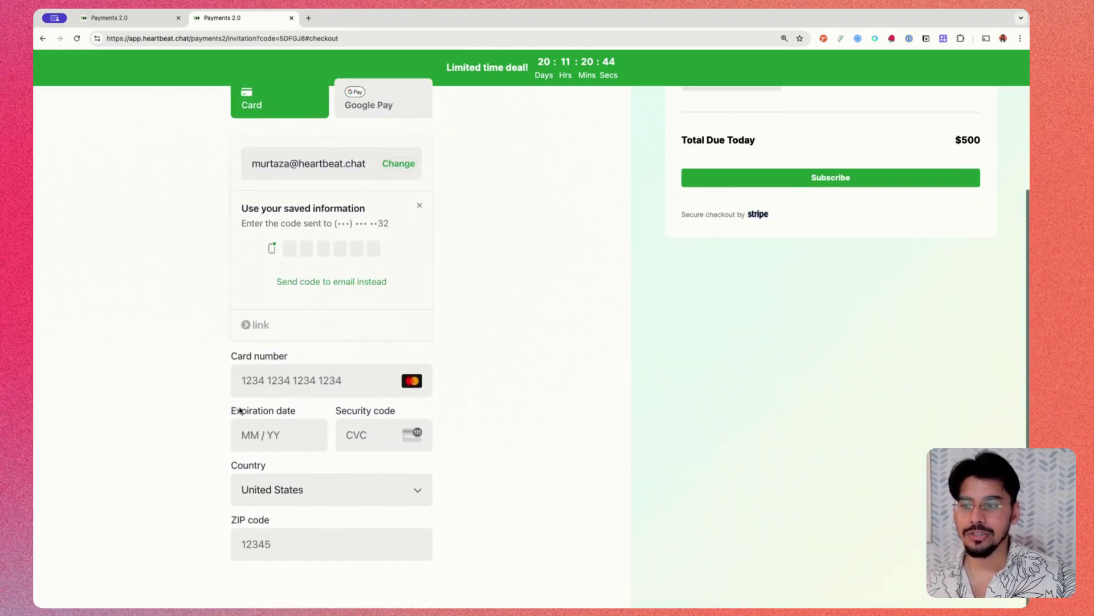
scroll(535, 411, up, 3)
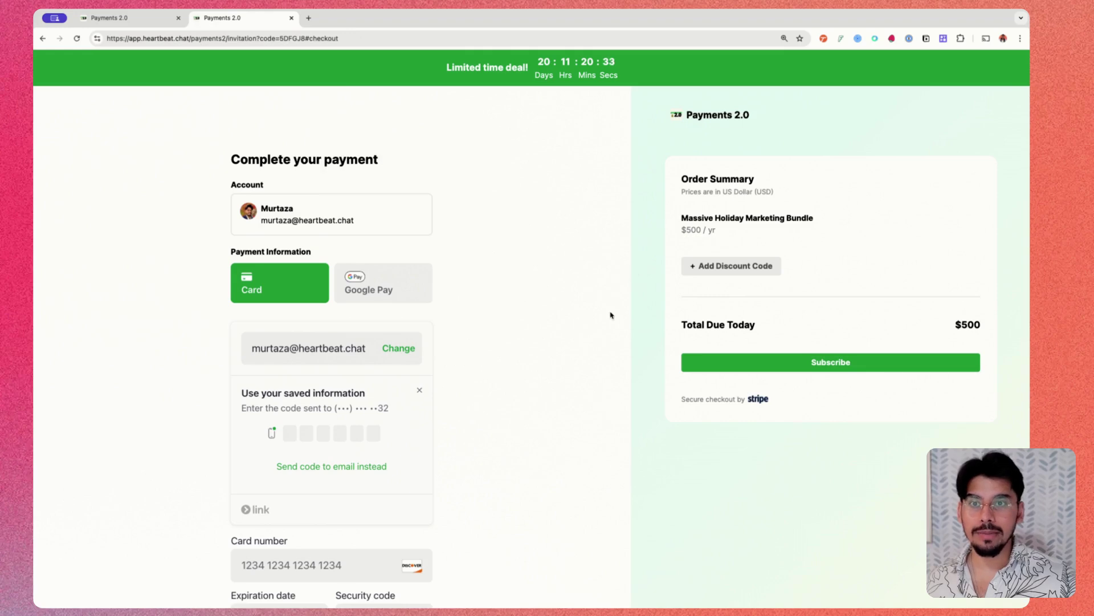
click(151, 20)
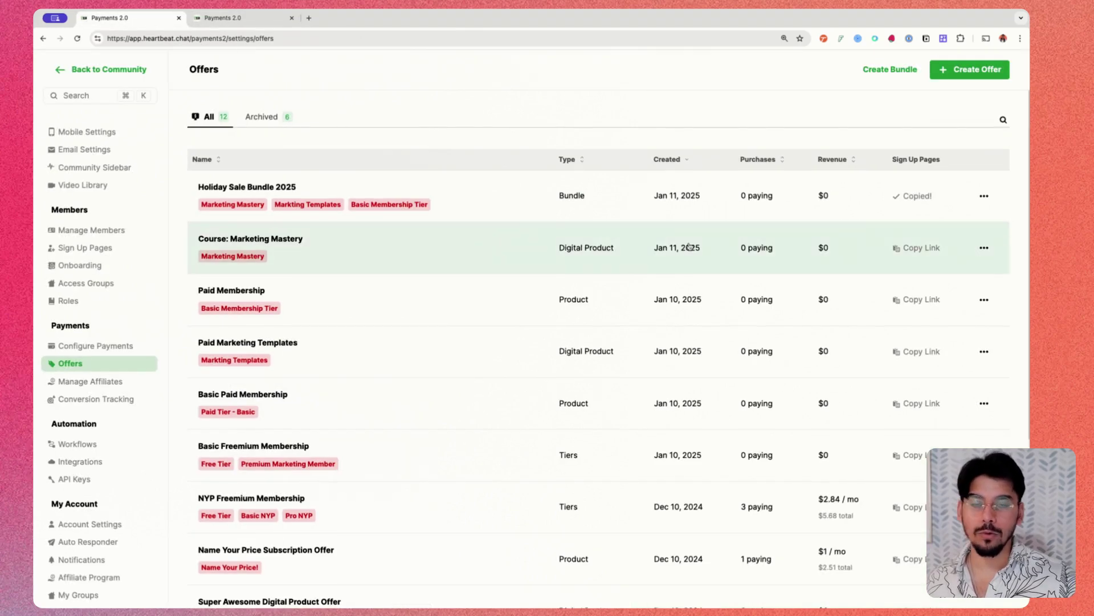